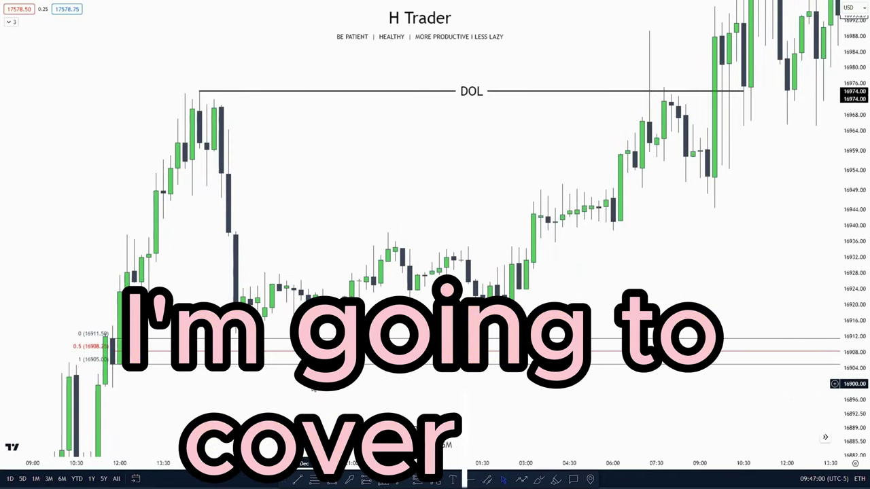
Step: Mark the second pullback of the zigzag price leg with a blue rectangle from 16831.00 to 16810.00, starting at the swing high
{"action": "mouse_move", "coordinate": [311, 387]}
{"action": "left_mouse_down"}
{"action": "mouse_move", "coordinate": [289, 275]}
{"action": "mouse_move", "coordinate": [284, 166]}
{"action": "left_mouse_up"}
{"action": "left_click_drag", "start_coordinate": [335, 355], "coordinate": [325, 190]}
{"action": "mouse_move", "coordinate": [326, 259]}
{"action": "left_mouse_down"}
{"action": "mouse_move", "coordinate": [322, 191]}
{"action": "mouse_move", "coordinate": [297, 119]}
{"action": "left_mouse_up"}
{"action": "left_click_drag", "start_coordinate": [336, 226], "coordinate": [292, 299]}
{"action": "mouse_move", "coordinate": [292, 141]}
{"action": "left_mouse_down"}
{"action": "mouse_move", "coordinate": [260, 210]}
{"action": "mouse_move", "coordinate": [322, 157]}
{"action": "mouse_move", "coordinate": [263, 211]}
{"action": "mouse_move", "coordinate": [326, 138]}
{"action": "mouse_move", "coordinate": [344, 141]}
{"action": "left_mouse_up"}
{"action": "left_click", "coordinate": [272, 190]}
{"action": "left_click_drag", "start_coordinate": [342, 300], "coordinate": [358, 225]}
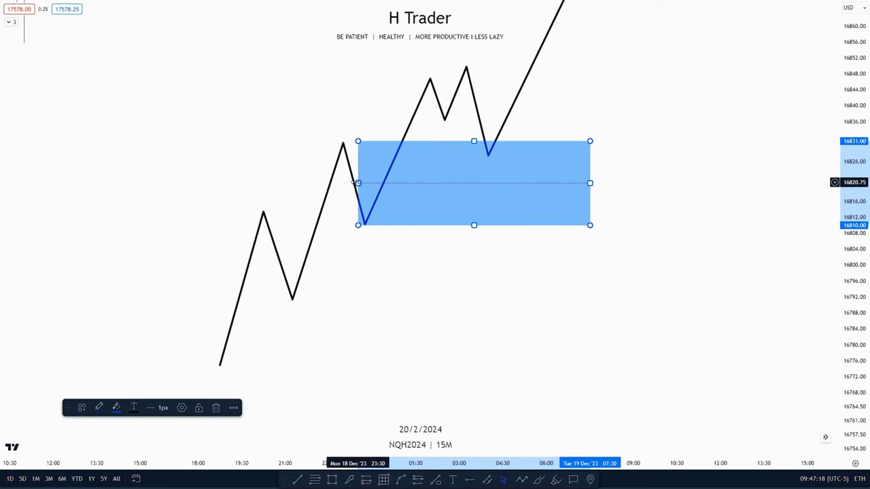
{"action": "left_click_drag", "start_coordinate": [358, 184], "coordinate": [343, 184]}
{"action": "left_click", "coordinate": [353, 194]}
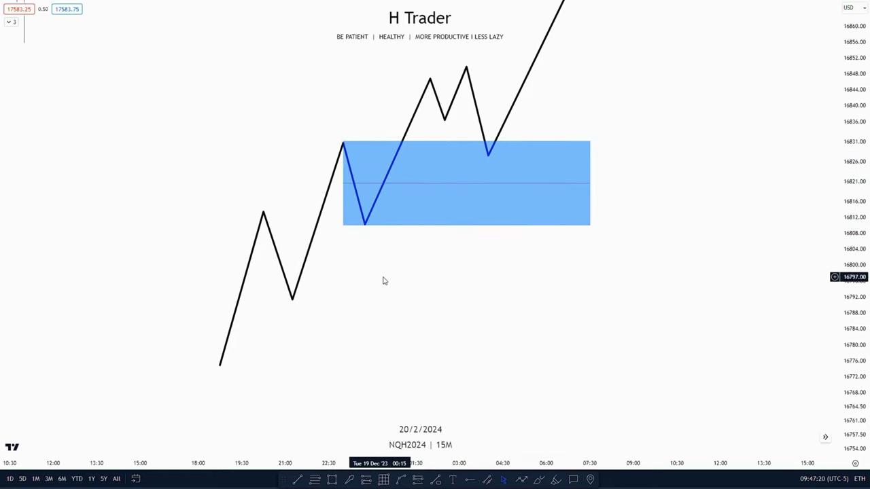
{"action": "left_click_drag", "start_coordinate": [414, 271], "coordinate": [331, 362]}
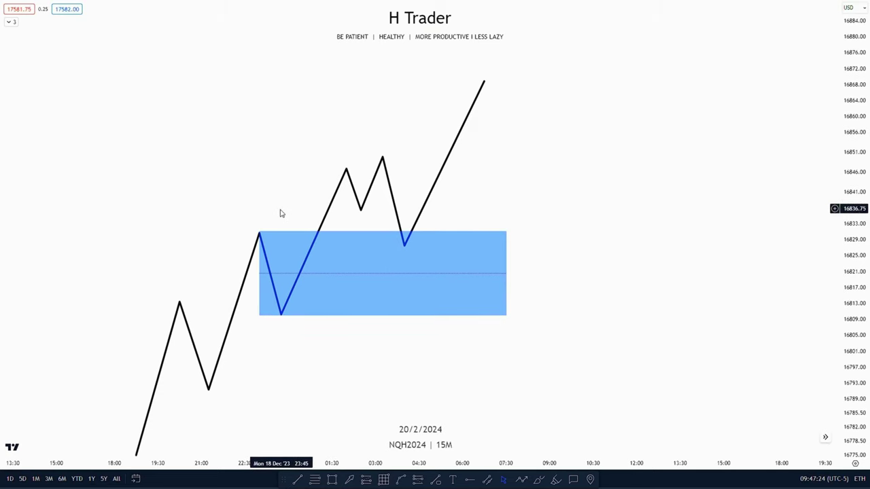
{"action": "left_click", "coordinate": [409, 280]}
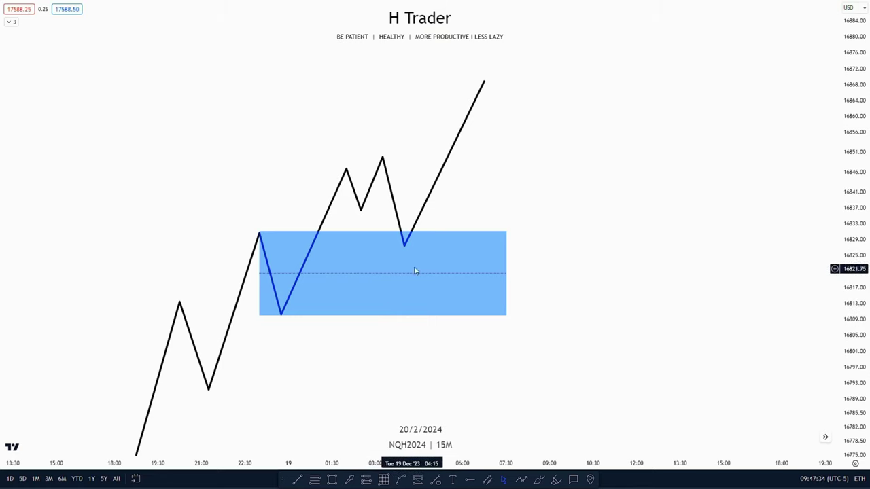
{"action": "left_click", "coordinate": [432, 279]}
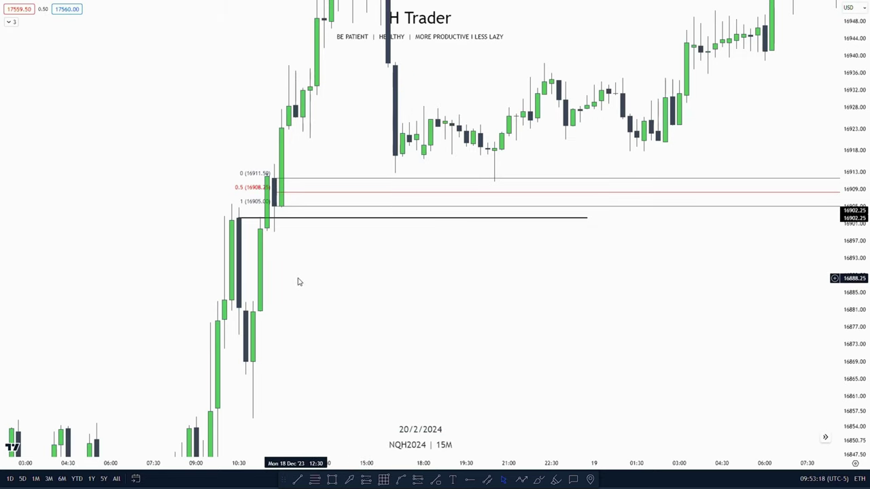
Step: Examine the 15-minute chart's propulsion block levels, the black line beneath them, the price reaction above and the DOL line
{"action": "left_click", "coordinate": [239, 217]}
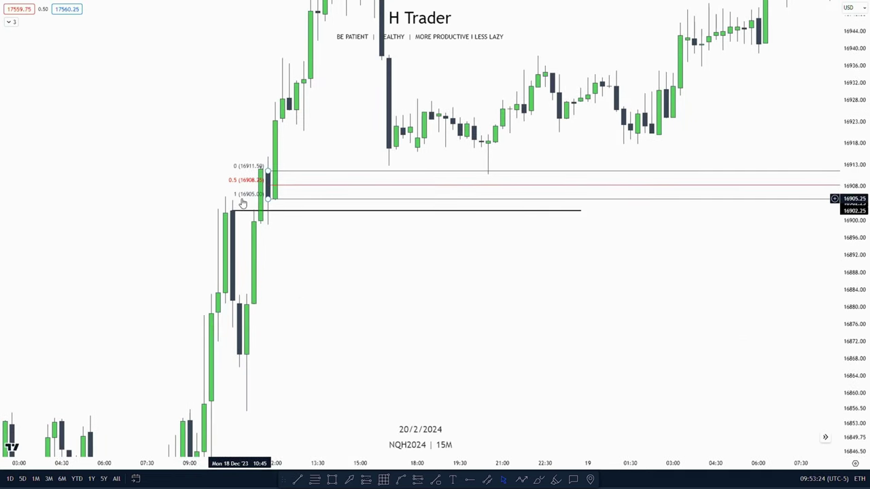
{"action": "left_click_drag", "start_coordinate": [273, 246], "coordinate": [293, 353]}
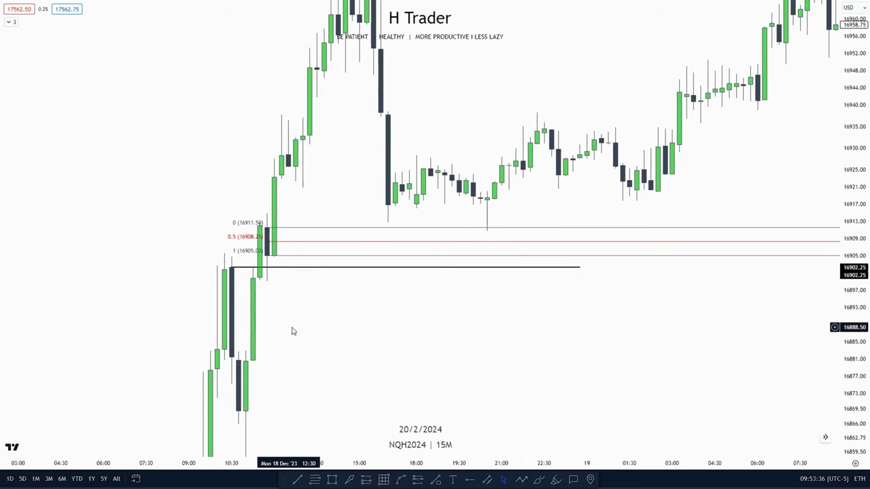
{"action": "left_click_drag", "start_coordinate": [293, 331], "coordinate": [277, 349]}
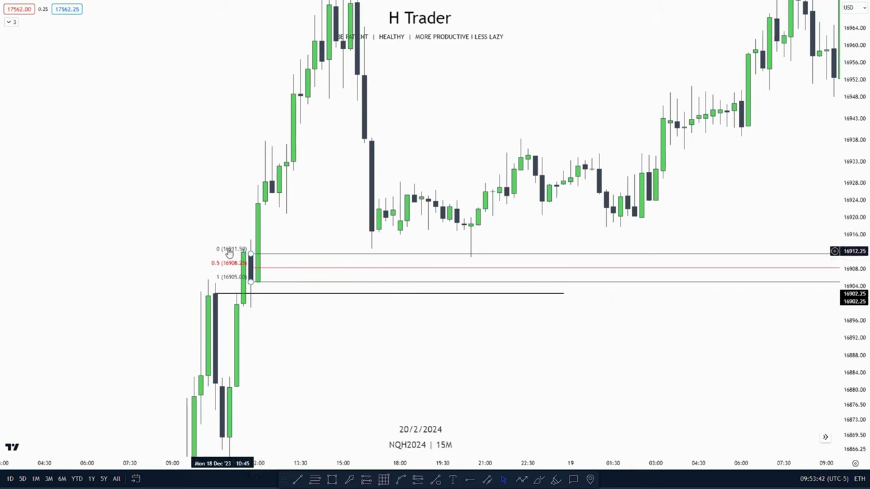
{"action": "left_click_drag", "start_coordinate": [273, 355], "coordinate": [290, 232]}
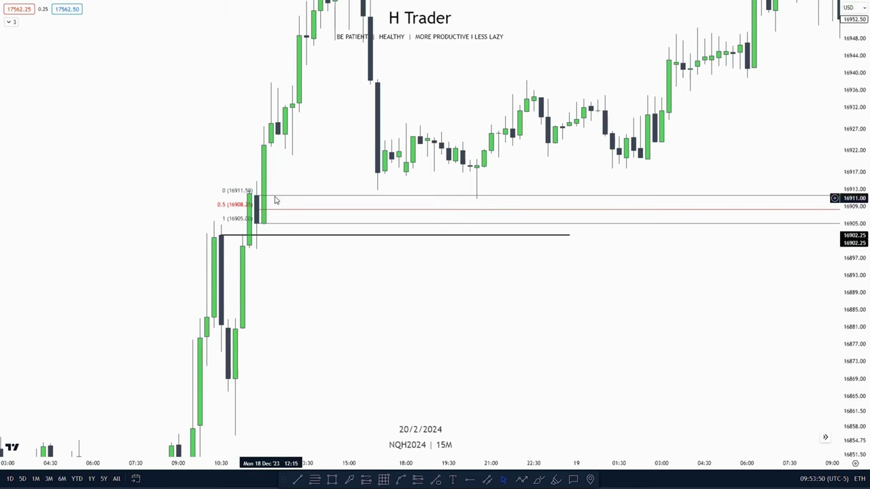
{"action": "left_click_drag", "start_coordinate": [295, 181], "coordinate": [219, 272]}
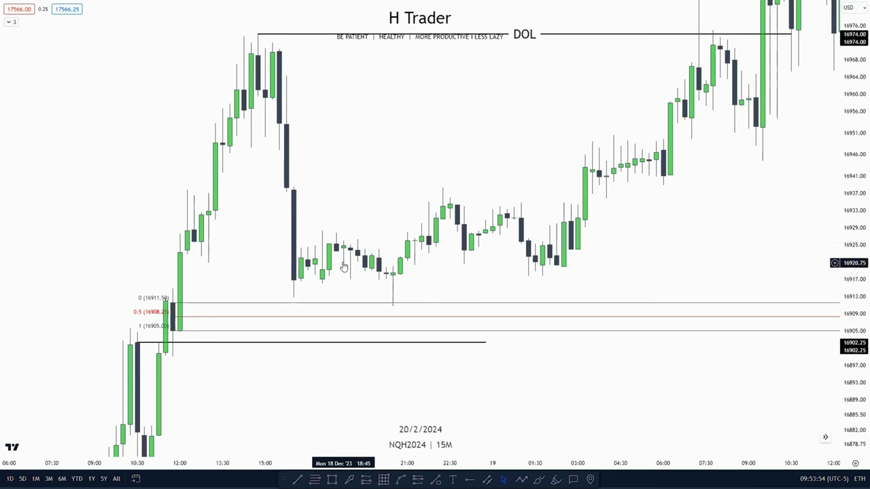
{"action": "left_click_drag", "start_coordinate": [394, 323], "coordinate": [401, 249]}
{"action": "left_click_drag", "start_coordinate": [422, 216], "coordinate": [380, 288]}
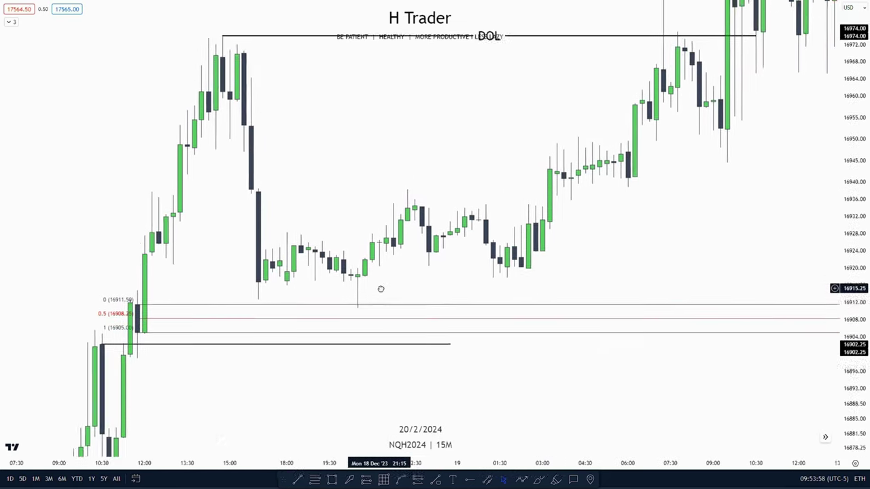
{"action": "left_click_drag", "start_coordinate": [555, 132], "coordinate": [555, 192]}
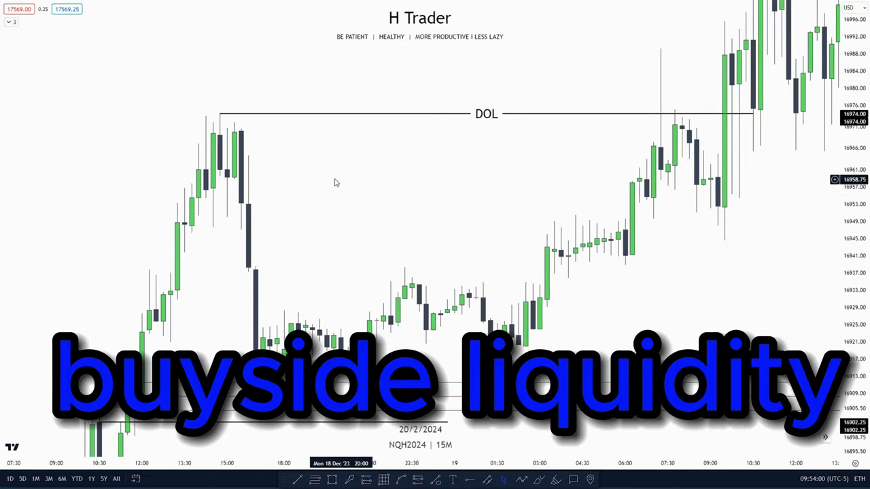
{"action": "left_click_drag", "start_coordinate": [411, 220], "coordinate": [442, 108]}
{"action": "left_click_drag", "start_coordinate": [854, 272], "coordinate": [855, 221]}
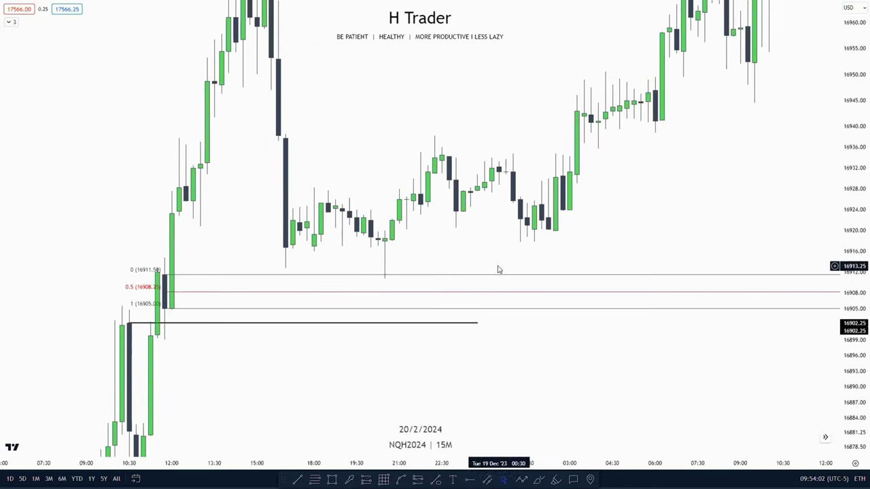
{"action": "left_click_drag", "start_coordinate": [457, 239], "coordinate": [465, 202]}
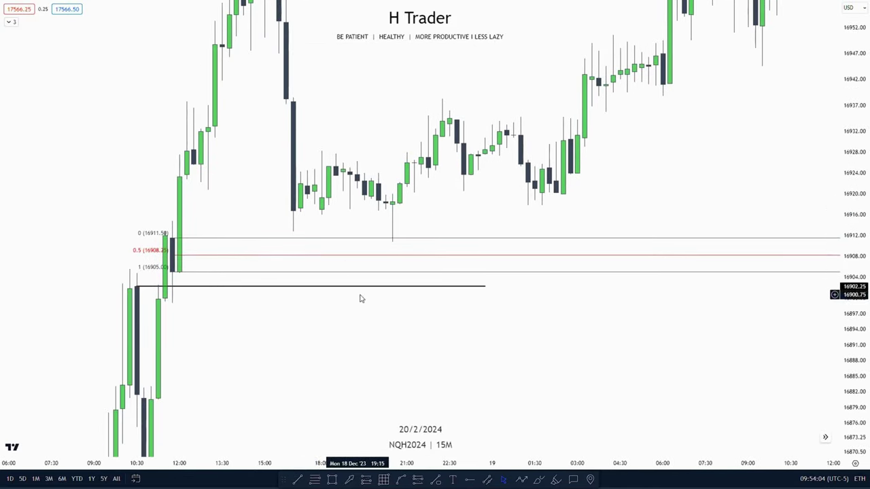
{"action": "left_click_drag", "start_coordinate": [366, 320], "coordinate": [341, 334]}
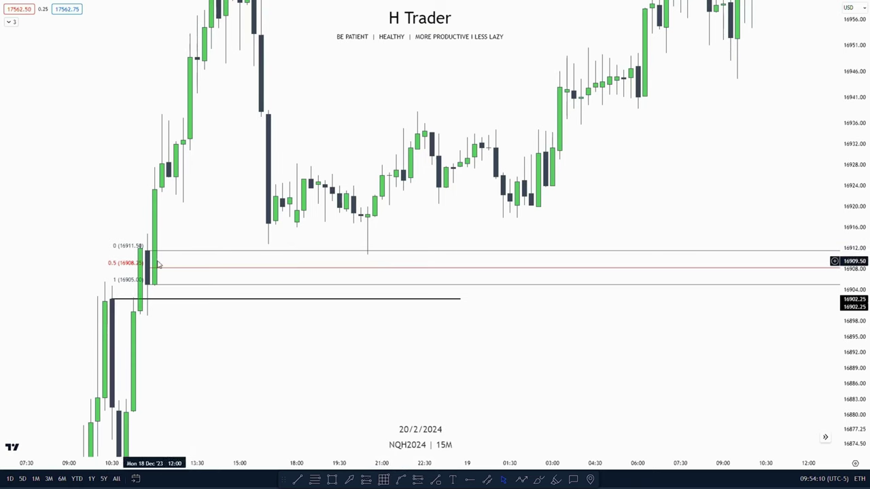
Step: Place a long position with its entry at the 0 level (16911.50) and set its stop to 16908.00 at the 0.5 level
{"action": "left_click_drag", "start_coordinate": [408, 225], "coordinate": [354, 274]}
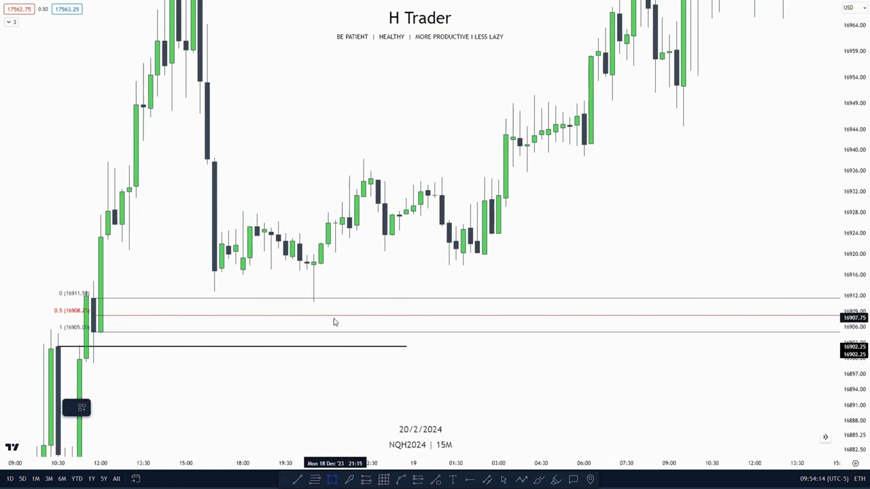
{"action": "left_click", "coordinate": [94, 299]}
{"action": "left_click_drag", "start_coordinate": [163, 325], "coordinate": [316, 322]}
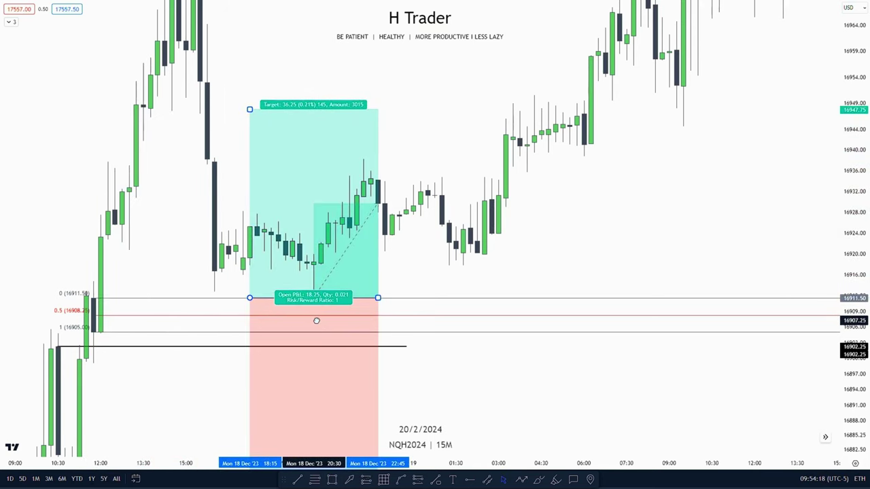
{"action": "left_click_drag", "start_coordinate": [502, 360], "coordinate": [503, 238]}
{"action": "left_click_drag", "start_coordinate": [257, 365], "coordinate": [272, 193]}
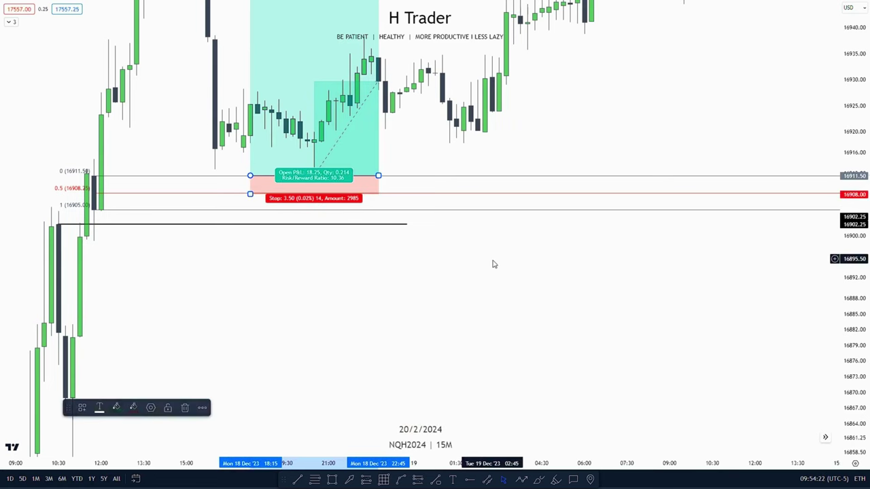
Step: Raise the long position's target to the DOL line at 16974.00, and lower it to 16928.25
{"action": "left_click_drag", "start_coordinate": [493, 264], "coordinate": [508, 475]}
{"action": "left_click_drag", "start_coordinate": [267, 203], "coordinate": [195, 61]}
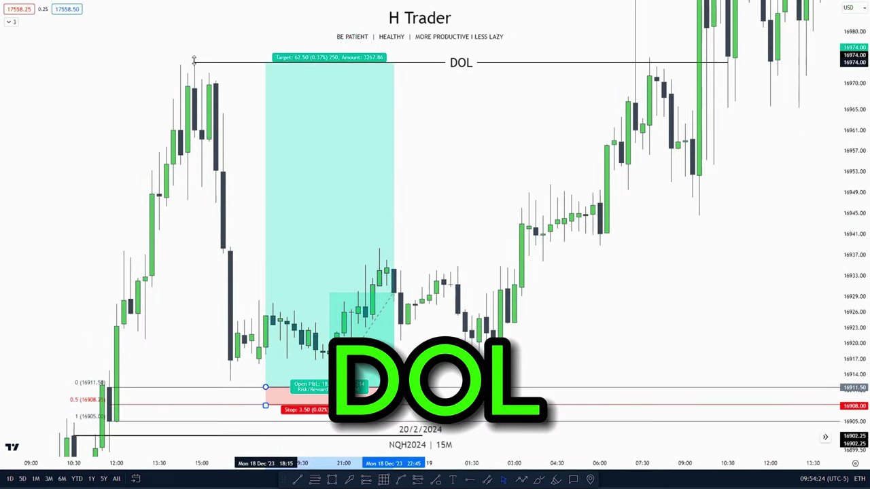
{"action": "left_click_drag", "start_coordinate": [457, 205], "coordinate": [471, 100]}
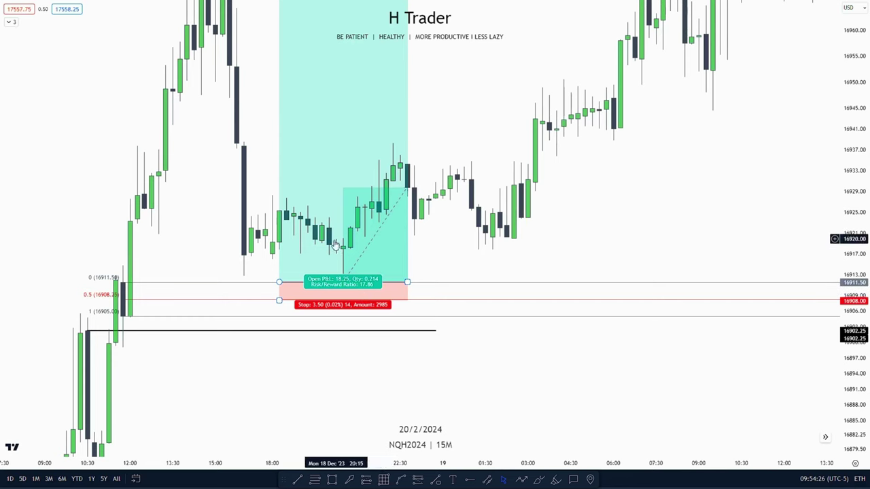
{"action": "scroll", "coordinate": [478, 130], "scroll_direction": "up", "scroll_amount": 4}
{"action": "left_click_drag", "start_coordinate": [273, 60], "coordinate": [265, 291]}
{"action": "scroll", "coordinate": [341, 317], "scroll_direction": "down", "scroll_amount": 5}
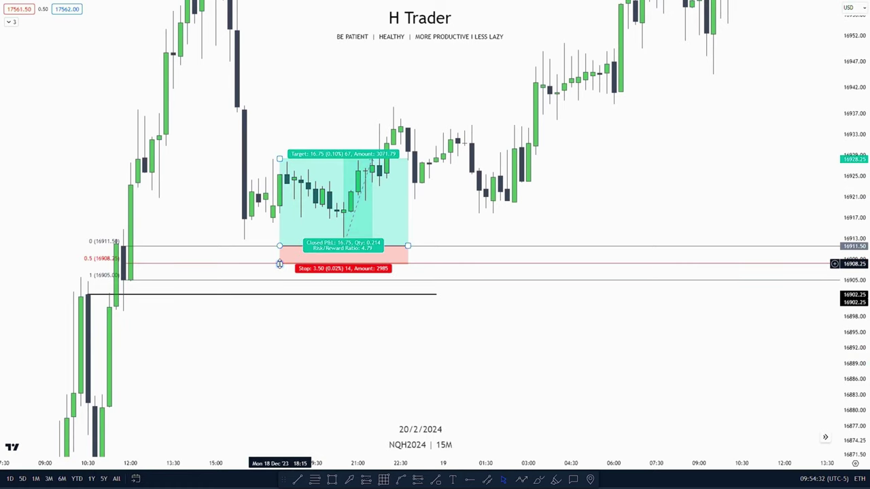
Step: Move the long position's stop below the black line, 12.50 points from entry, and delete the position
{"action": "left_click_drag", "start_coordinate": [279, 264], "coordinate": [124, 312]}
{"action": "left_click_drag", "start_coordinate": [435, 302], "coordinate": [431, 317]}
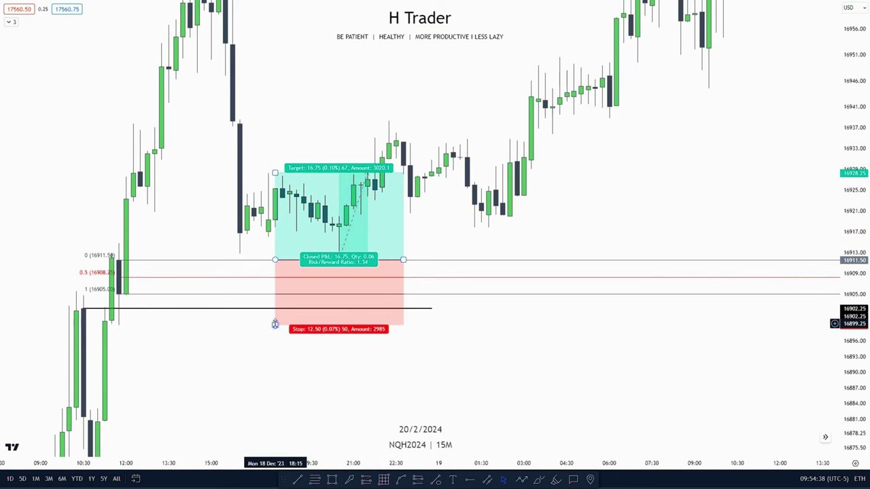
{"action": "left_click_drag", "start_coordinate": [275, 323], "coordinate": [287, 272]}
{"action": "key", "text": "Delete"}
Step: Draw a thin rectangle over the price gap just above the 20:30 low candle and extend it forward to about 08:00
{"action": "left_click_drag", "start_coordinate": [451, 377], "coordinate": [453, 408]}
{"action": "left_click_drag", "start_coordinate": [414, 268], "coordinate": [392, 273]}
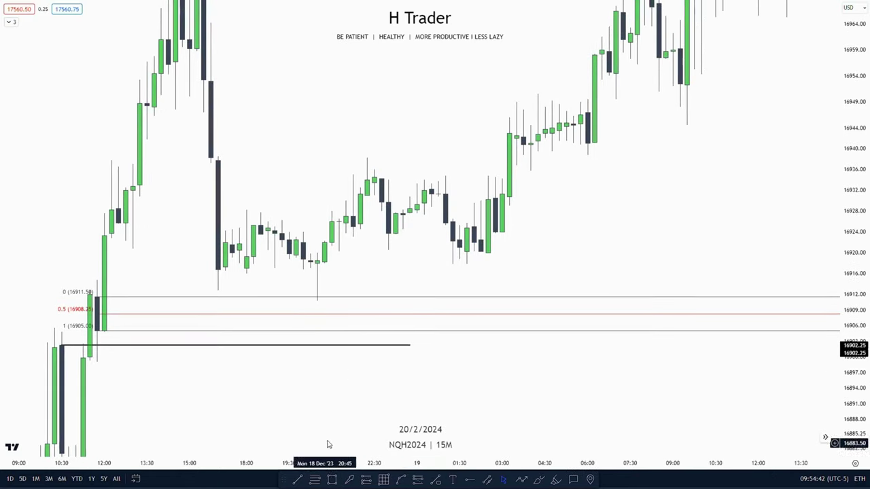
{"action": "left_click", "coordinate": [332, 479]}
{"action": "left_click_drag", "start_coordinate": [317, 254], "coordinate": [333, 244]}
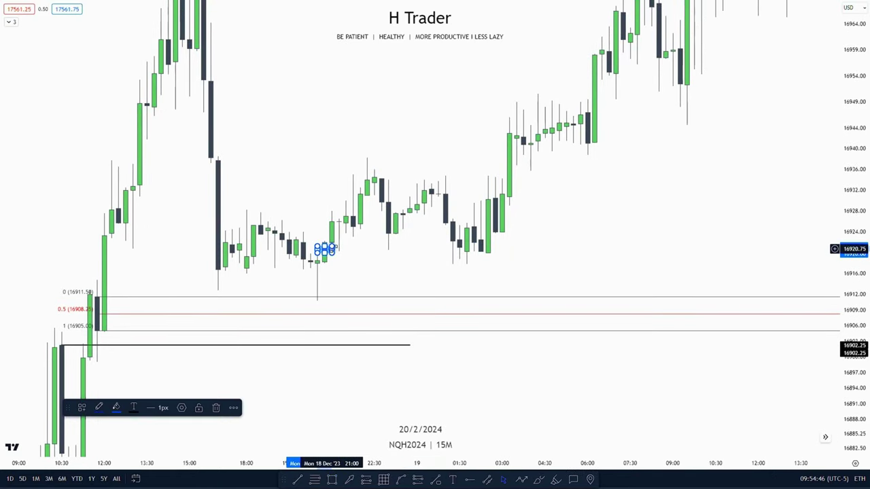
{"action": "left_click_drag", "start_coordinate": [333, 249], "coordinate": [642, 249]}
{"action": "left_click", "coordinate": [498, 371]}
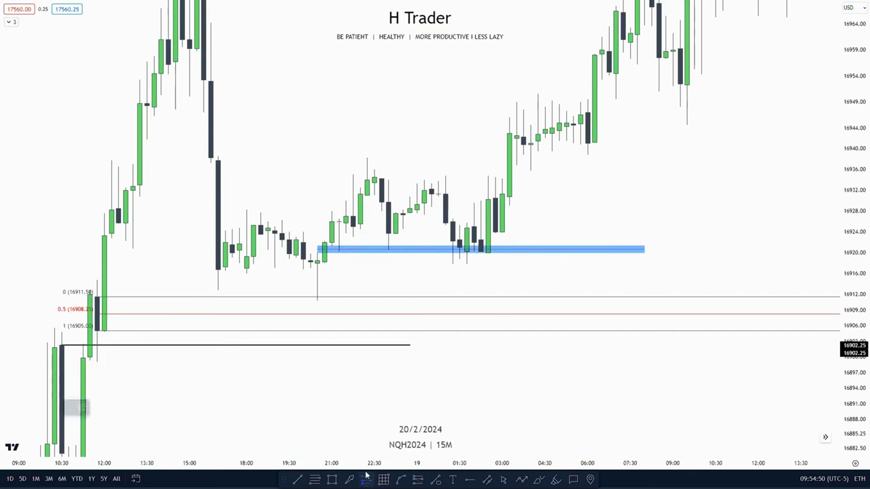
Step: Place a long position at the thin rectangle's upper edge (16921.25) with its stop at 16908.25 and target on the DOL line at 16974.00
{"action": "left_click", "coordinate": [330, 247]}
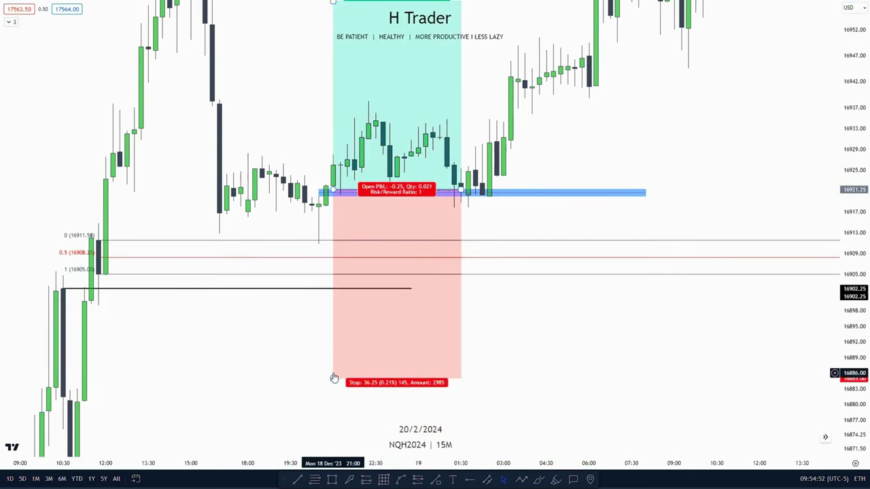
{"action": "left_click_drag", "start_coordinate": [334, 378], "coordinate": [333, 258]}
{"action": "left_click_drag", "start_coordinate": [490, 234], "coordinate": [482, 371]}
{"action": "left_click_drag", "start_coordinate": [326, 138], "coordinate": [172, 49]}
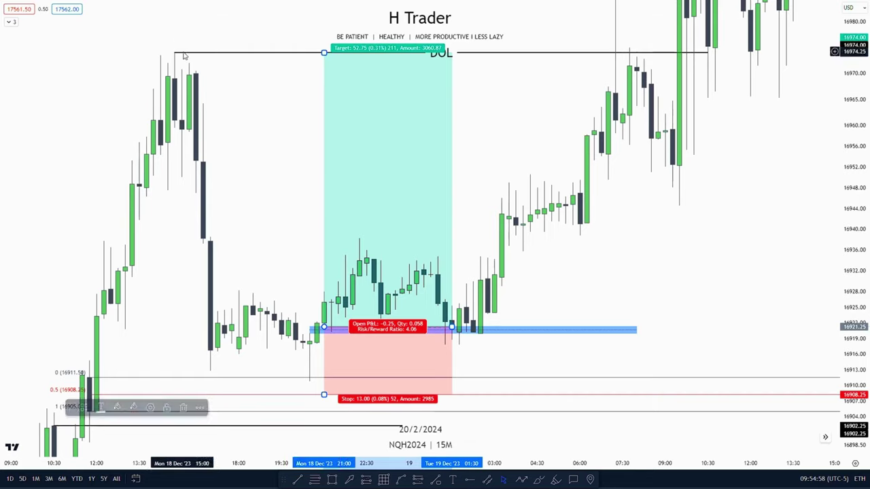
{"action": "left_click_drag", "start_coordinate": [302, 155], "coordinate": [289, 30]}
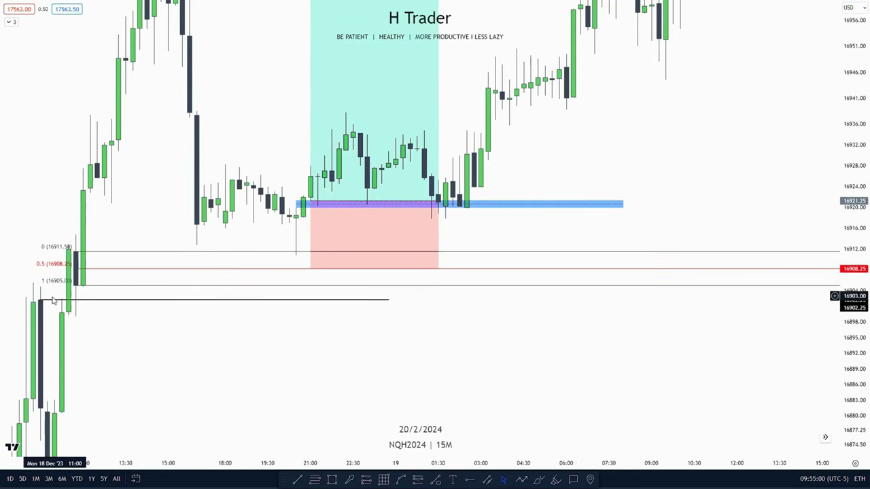
{"action": "left_click_drag", "start_coordinate": [333, 350], "coordinate": [349, 370]}
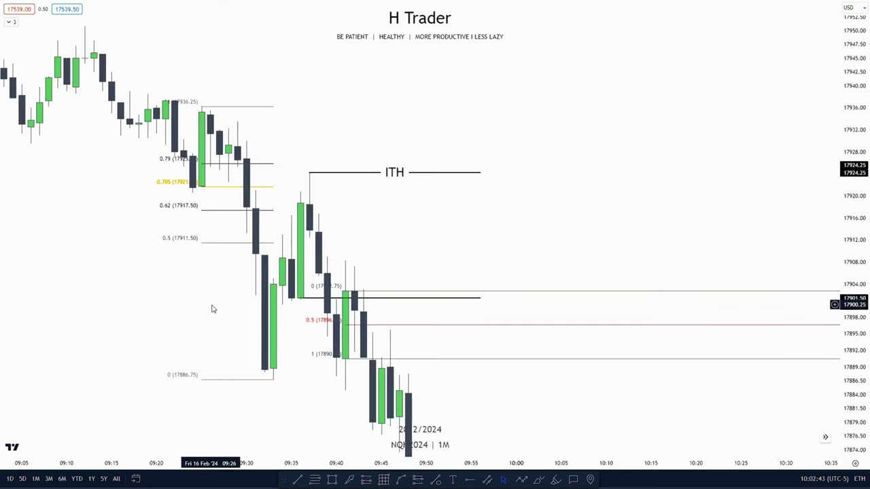
Step: Examine the one-minute chart's Fibonacci retracement, ITH line, propulsion block levels and the sell-off toward the sell-side liquidity of earlier lows
{"action": "left_click_drag", "start_coordinate": [219, 303], "coordinate": [293, 294]}
{"action": "scroll", "coordinate": [293, 295], "scroll_direction": "up", "scroll_amount": 1}
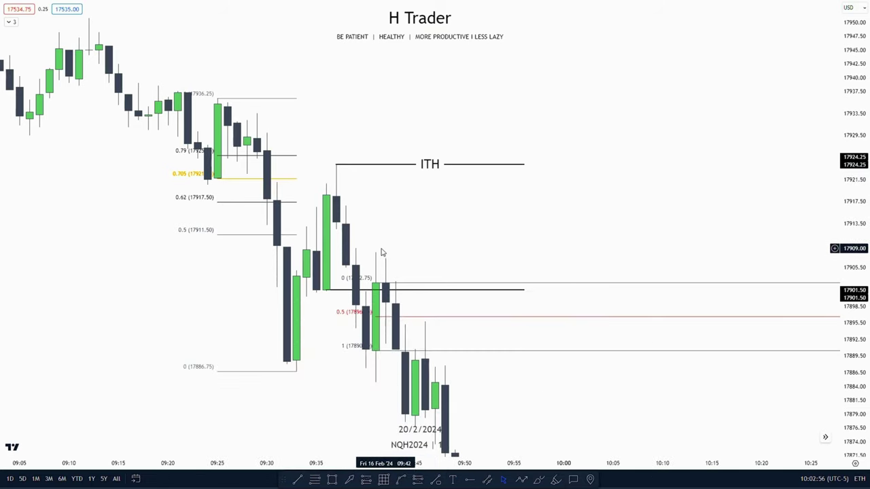
{"action": "left_click_drag", "start_coordinate": [401, 233], "coordinate": [392, 171]}
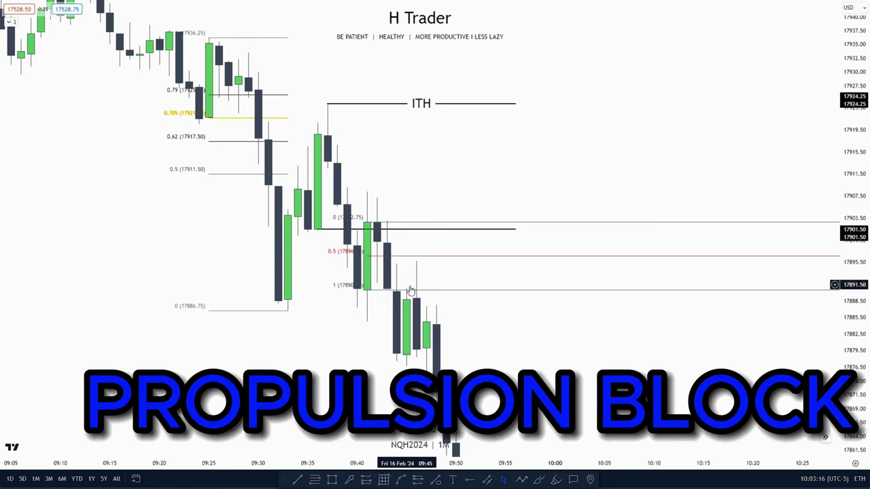
{"action": "left_click_drag", "start_coordinate": [367, 333], "coordinate": [326, 279]}
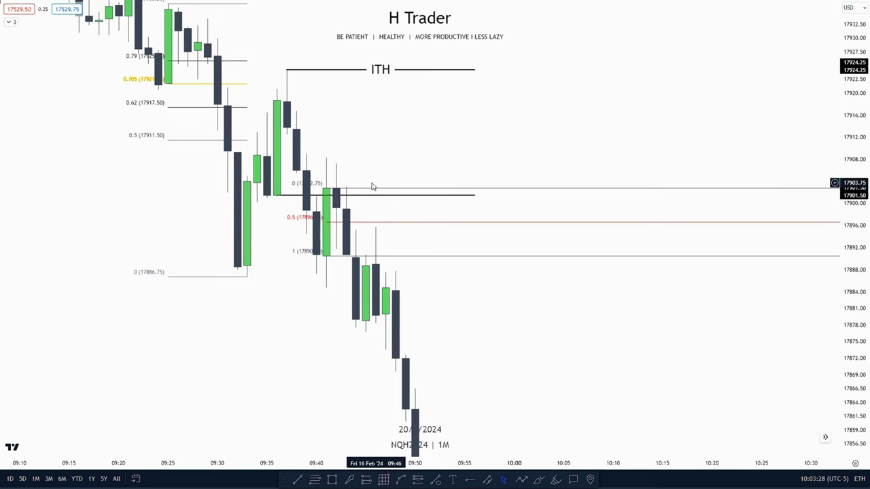
{"action": "left_click_drag", "start_coordinate": [483, 314], "coordinate": [492, 260]}
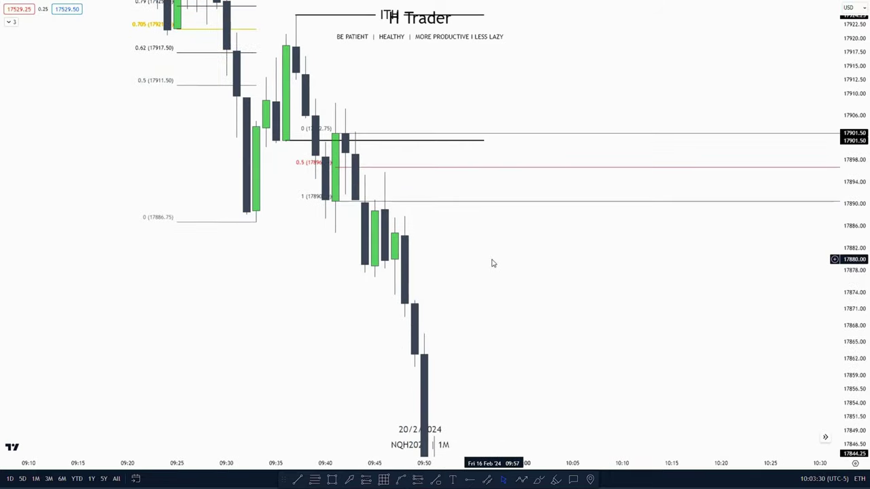
{"action": "left_click_drag", "start_coordinate": [854, 193], "coordinate": [781, 301]}
{"action": "scroll", "coordinate": [686, 317], "scroll_direction": "down", "scroll_amount": 1}
{"action": "scroll", "coordinate": [687, 319], "scroll_direction": "down", "scroll_amount": 10}
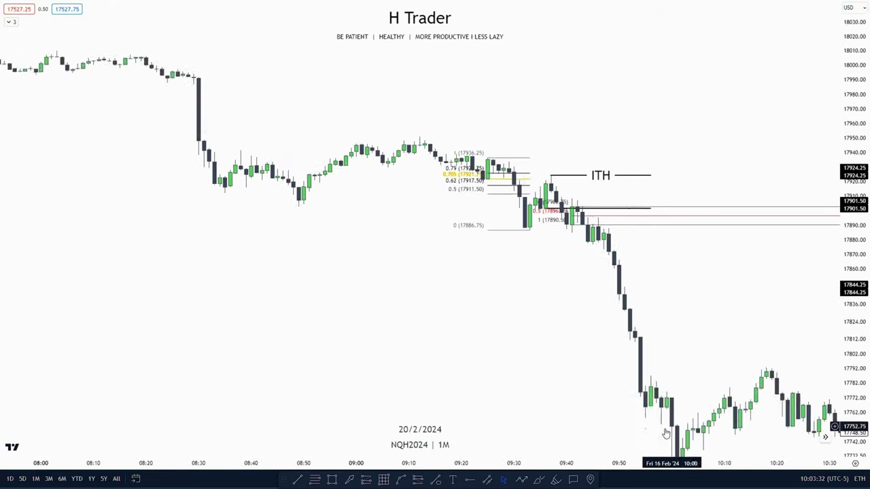
{"action": "scroll", "coordinate": [521, 299], "scroll_direction": "down", "scroll_amount": 5}
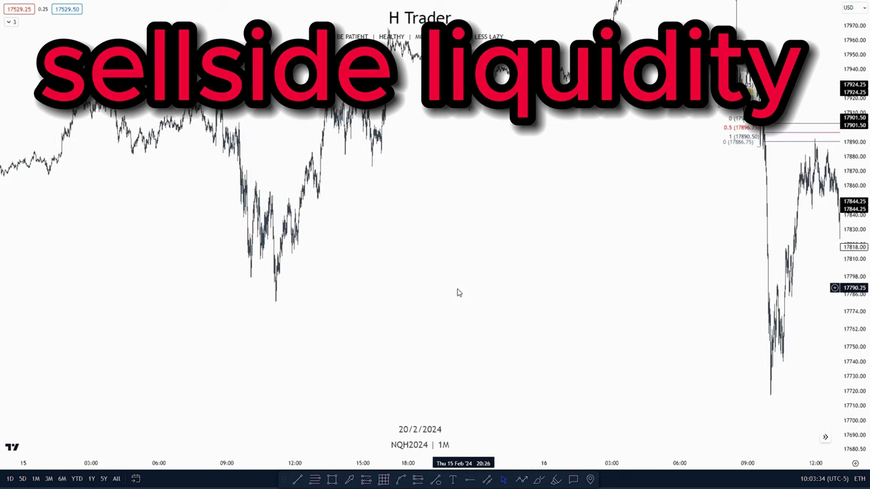
Step: Place a short position at the propulsion block's lower level (17890.50) with its stop at 17908.25, at the 09:41 candle's high
{"action": "scroll", "coordinate": [385, 251], "scroll_direction": "up", "scroll_amount": 10}
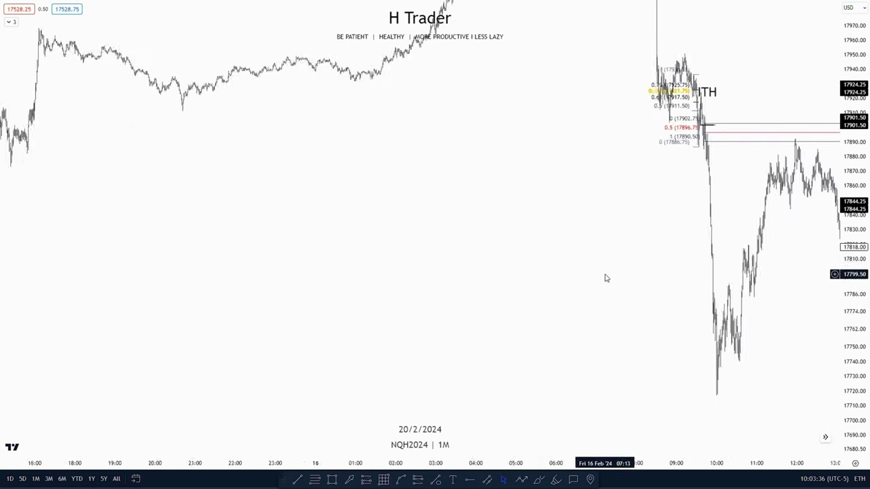
{"action": "left_click_drag", "start_coordinate": [378, 231], "coordinate": [513, 312]}
{"action": "left_click_drag", "start_coordinate": [855, 353], "coordinate": [855, 163]}
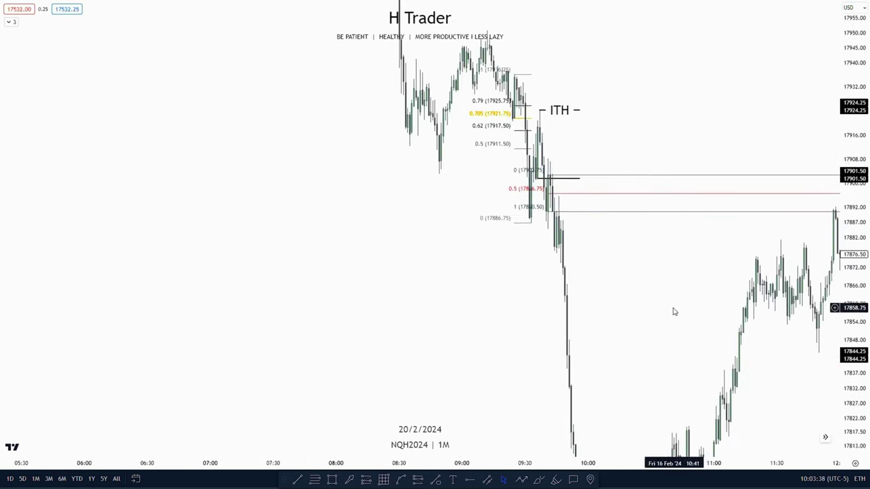
{"action": "left_click_drag", "start_coordinate": [673, 311], "coordinate": [684, 369]}
{"action": "scroll", "coordinate": [685, 336], "scroll_direction": "up", "scroll_amount": 6}
{"action": "left_click_drag", "start_coordinate": [864, 313], "coordinate": [868, 284]}
{"action": "scroll", "coordinate": [504, 355], "scroll_direction": "up", "scroll_amount": 5}
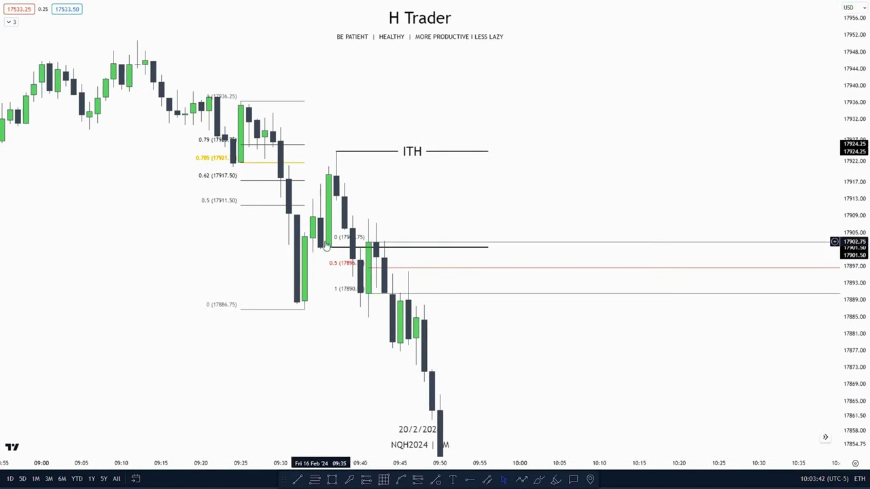
{"action": "left_click_drag", "start_coordinate": [418, 403], "coordinate": [407, 361]}
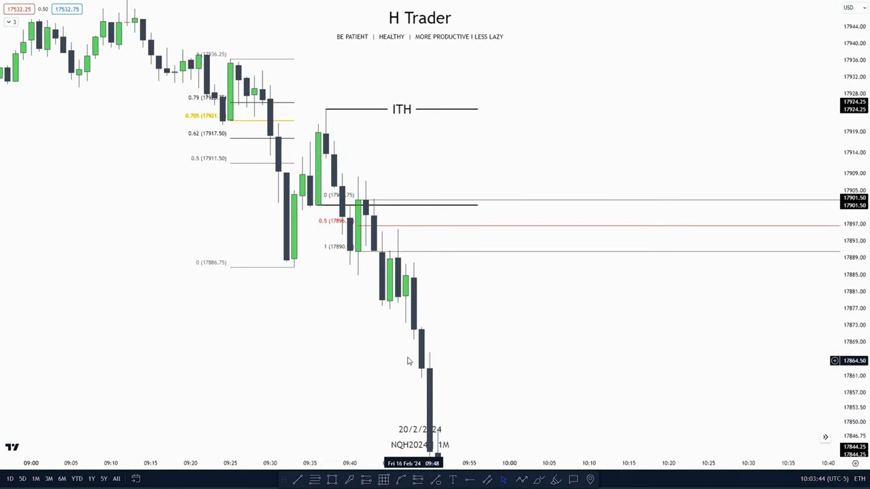
{"action": "left_click", "coordinate": [418, 480]}
{"action": "left_click", "coordinate": [360, 252]}
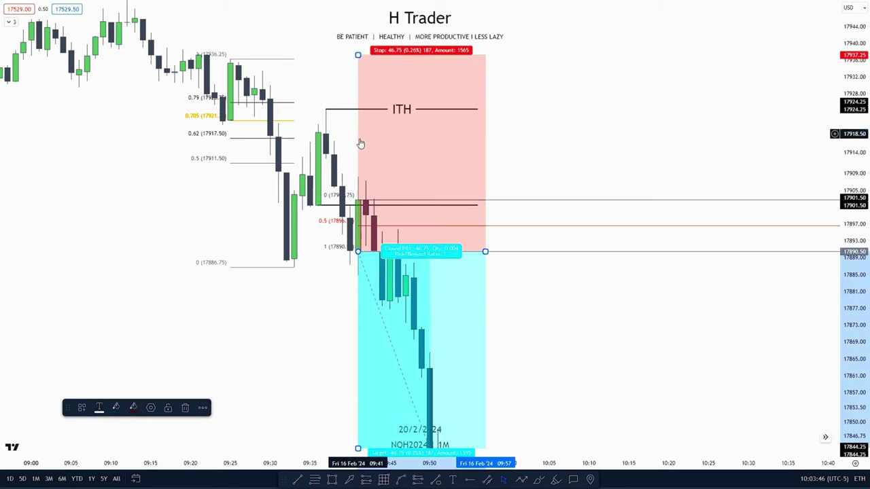
{"action": "left_click_drag", "start_coordinate": [357, 57], "coordinate": [358, 177]}
{"action": "left_click", "coordinate": [363, 163]}
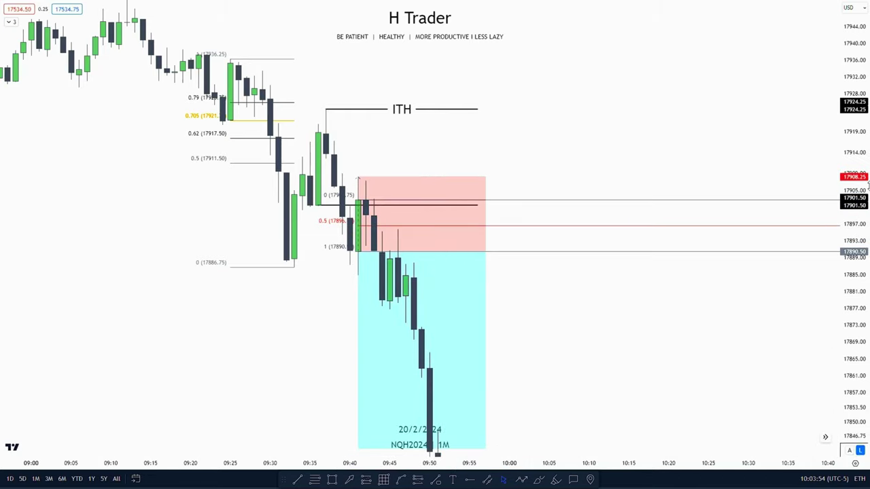
Step: Extend the short position's target down to 17781.00, the sell-side liquidity at the 15 February low
{"action": "scroll", "coordinate": [815, 289], "scroll_direction": "down", "scroll_amount": 10}
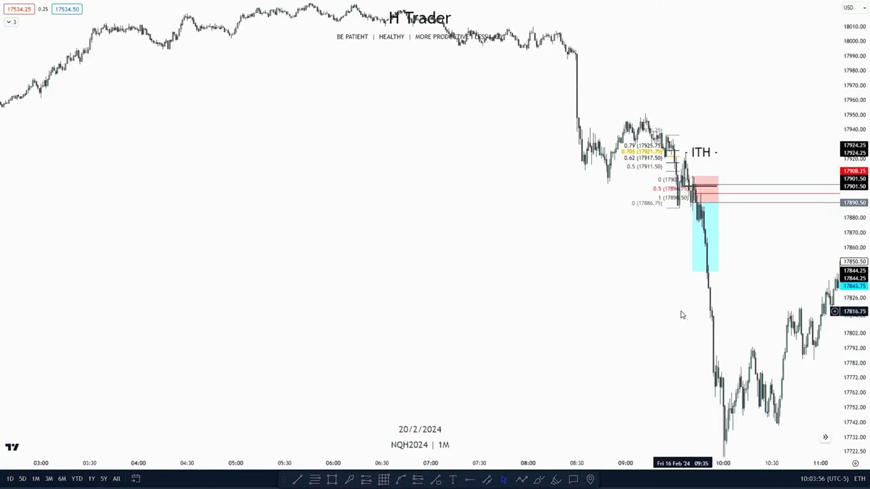
{"action": "scroll", "coordinate": [456, 194], "scroll_direction": "down", "scroll_amount": 10}
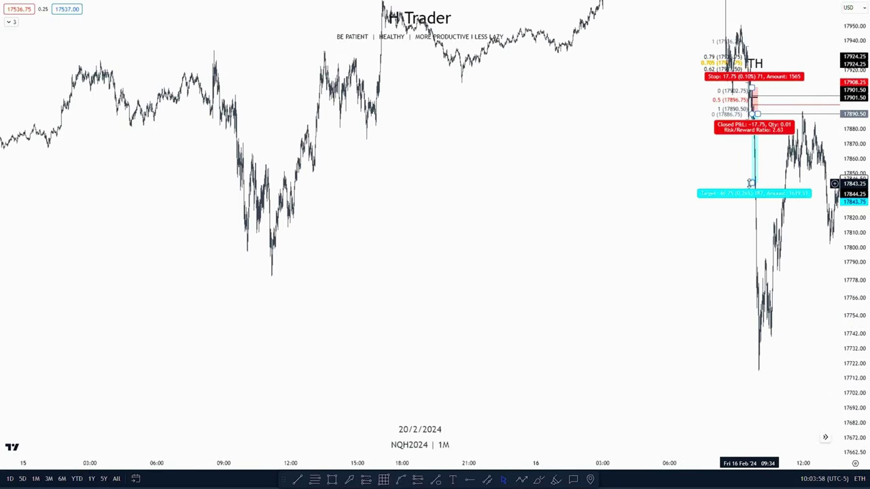
{"action": "left_click_drag", "start_coordinate": [751, 183], "coordinate": [281, 275]}
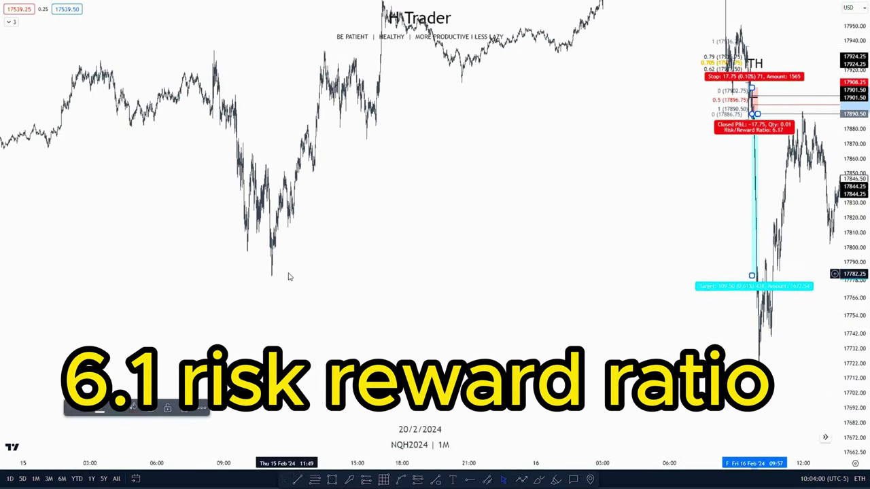
Step: Examine the short position's entry and stop against the ITH line, the propulsion block levels and the following candles
{"action": "scroll", "coordinate": [371, 229], "scroll_direction": "up", "scroll_amount": 10}
{"action": "scroll", "coordinate": [371, 229], "scroll_direction": "up", "scroll_amount": 10}
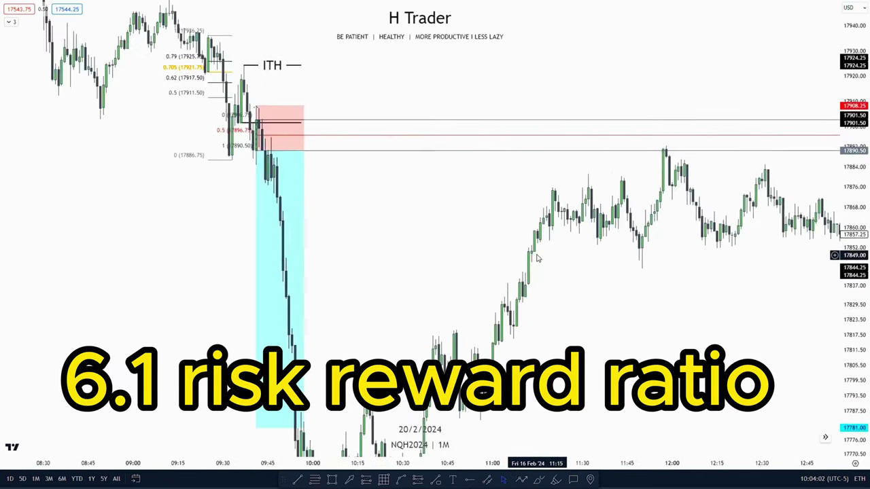
{"action": "left_click_drag", "start_coordinate": [480, 238], "coordinate": [635, 267]}
{"action": "scroll", "coordinate": [428, 244], "scroll_direction": "up", "scroll_amount": 2}
{"action": "left_click_drag", "start_coordinate": [428, 244], "coordinate": [543, 268]}
{"action": "left_click_drag", "start_coordinate": [854, 326], "coordinate": [854, 231]}
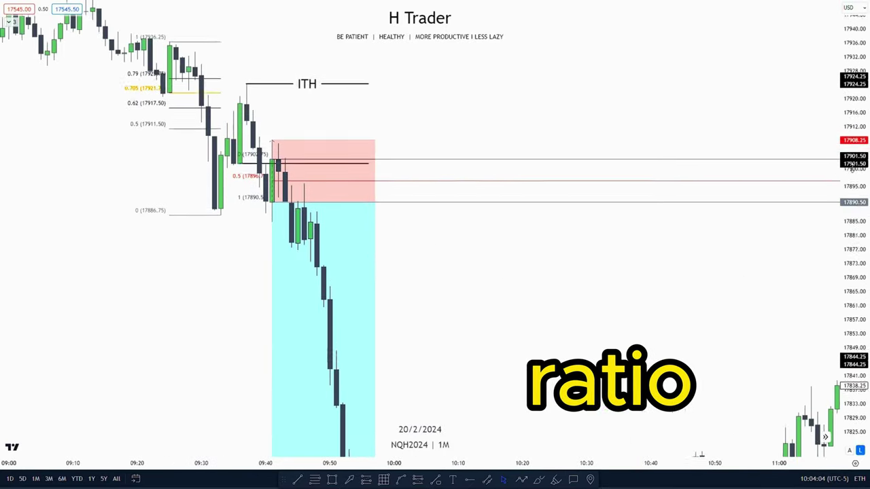
{"action": "left_click_drag", "start_coordinate": [559, 324], "coordinate": [670, 384]}
{"action": "scroll", "coordinate": [669, 383], "scroll_direction": "up", "scroll_amount": 3}
{"action": "left_click_drag", "start_coordinate": [863, 251], "coordinate": [863, 178]}
{"action": "left_click_drag", "start_coordinate": [510, 348], "coordinate": [571, 324]}
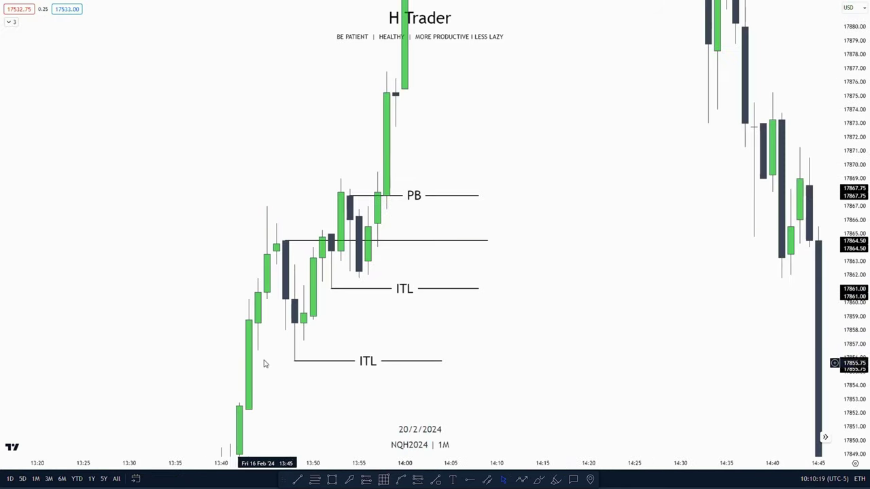
Step: Draw a rectangle over the price gap at the 13:43 candle from 17852.75, extend it forward to about 14:17, and delete it
{"action": "left_click_drag", "start_coordinate": [265, 364], "coordinate": [224, 322]}
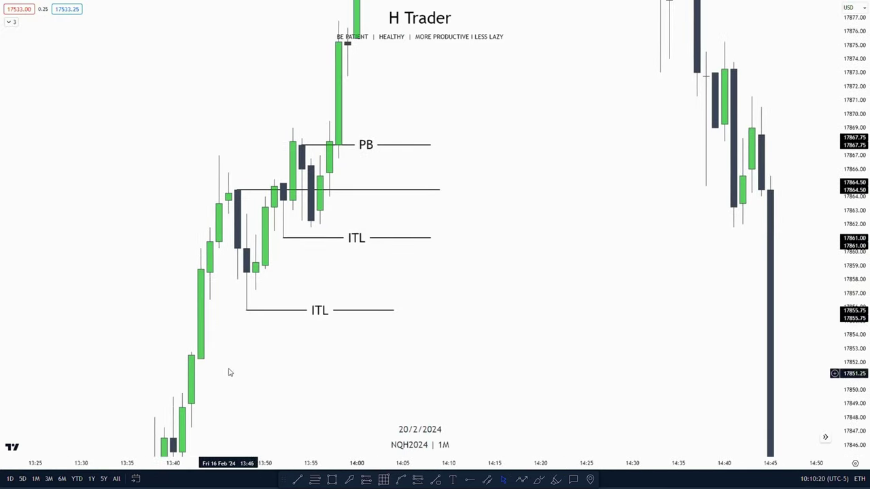
{"action": "left_click", "coordinate": [332, 479]}
{"action": "left_click", "coordinate": [191, 352]}
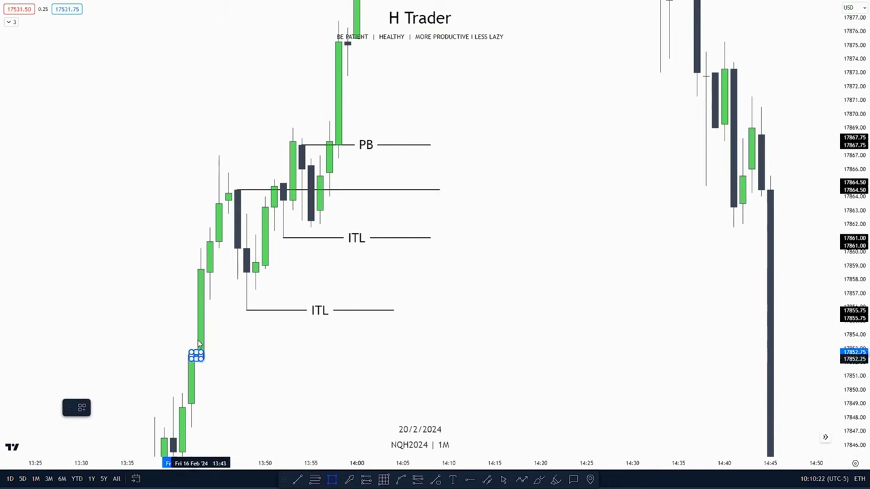
{"action": "left_click", "coordinate": [211, 304]}
{"action": "left_click_drag", "start_coordinate": [211, 325], "coordinate": [513, 326]}
{"action": "key", "text": "Delete"}
Step: Draw a rectangle over the price gap at the 13:50 candle, extend it forward, and delete it
{"action": "left_click_drag", "start_coordinate": [335, 280], "coordinate": [370, 333]}
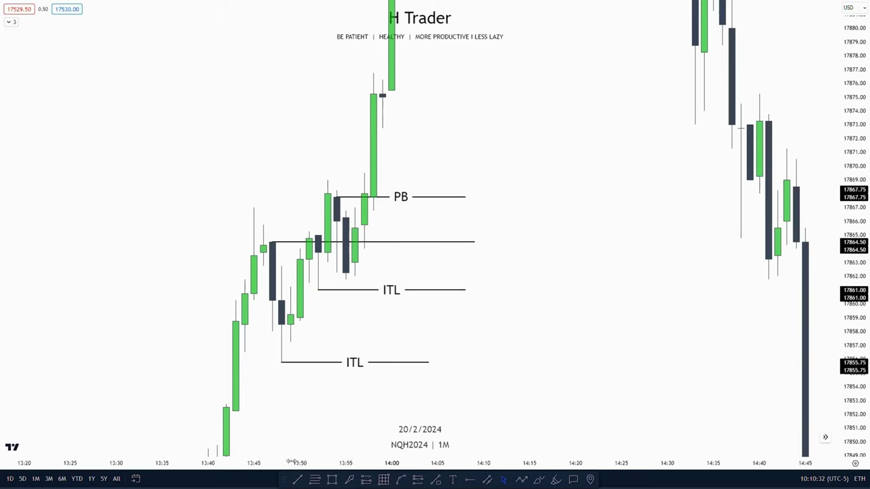
{"action": "left_click", "coordinate": [332, 477]}
{"action": "left_click_drag", "start_coordinate": [291, 285], "coordinate": [594, 285]}
{"action": "key", "text": "Delete"}
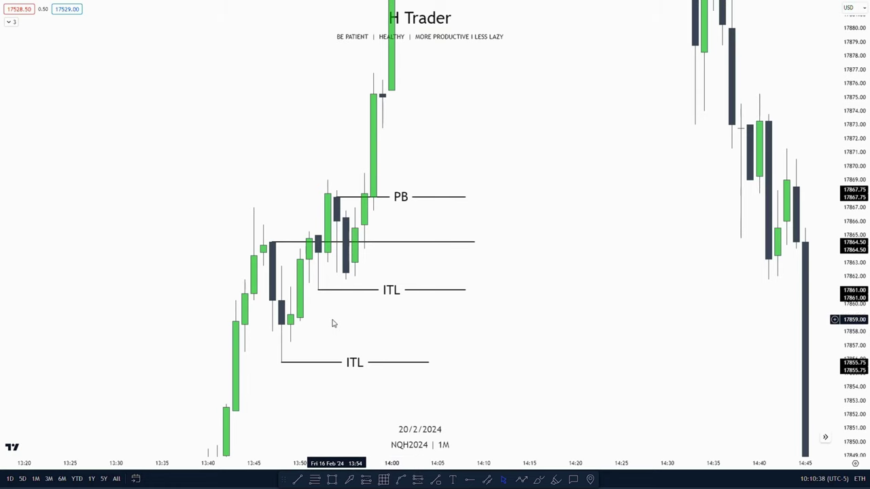
Step: Draw retracement levels from the 13:55 candle's body low (17862.25) up to the PB line (17867.75), and delete them
{"action": "left_click_drag", "start_coordinate": [333, 323], "coordinate": [326, 350]}
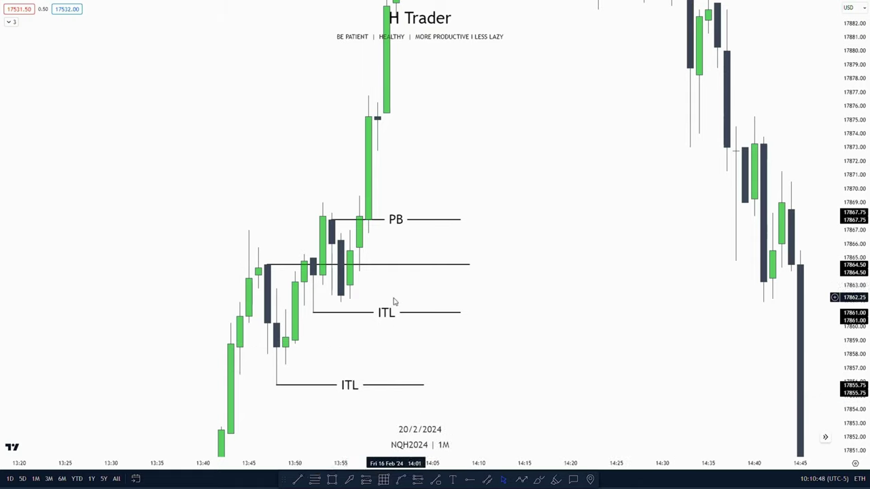
{"action": "left_click_drag", "start_coordinate": [393, 289], "coordinate": [402, 295]}
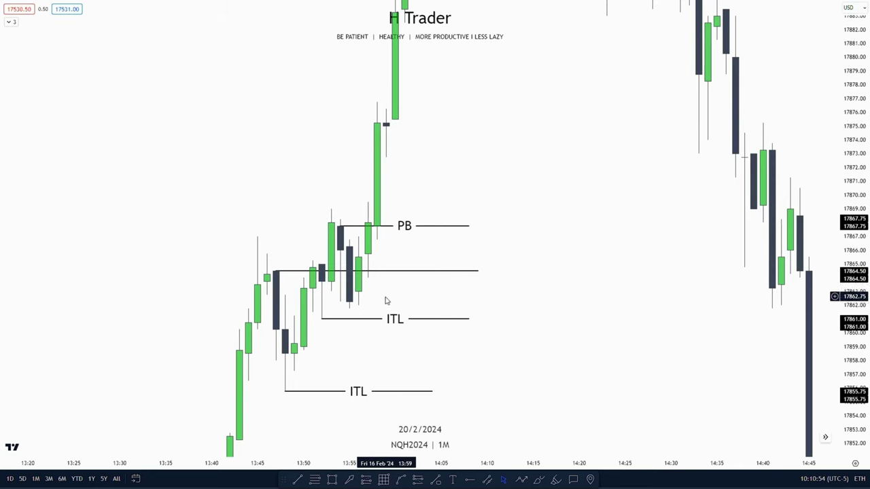
{"action": "left_click_drag", "start_coordinate": [385, 300], "coordinate": [335, 321]}
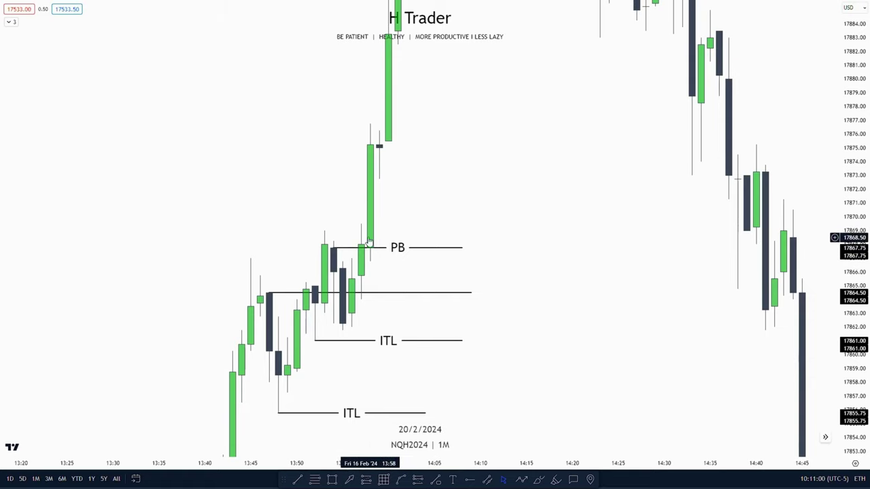
{"action": "left_click", "coordinate": [313, 480]}
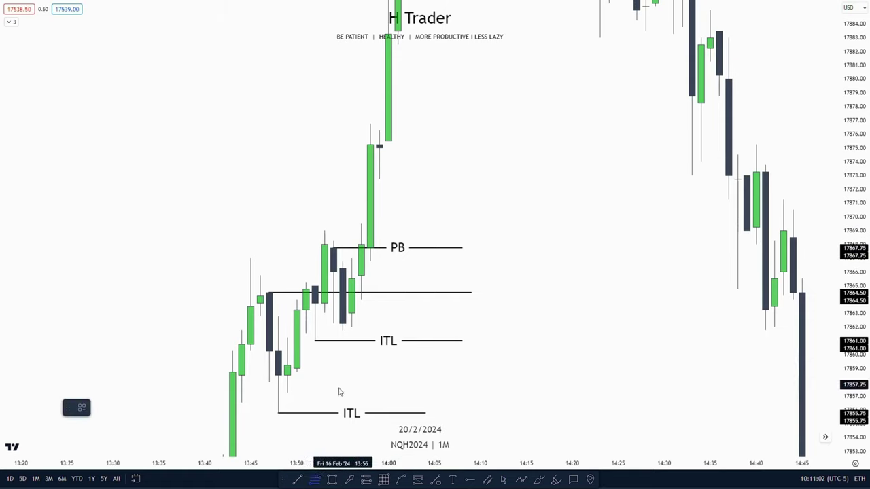
{"action": "left_click", "coordinate": [342, 324]}
{"action": "left_click", "coordinate": [334, 248]}
{"action": "left_click", "coordinate": [450, 272]}
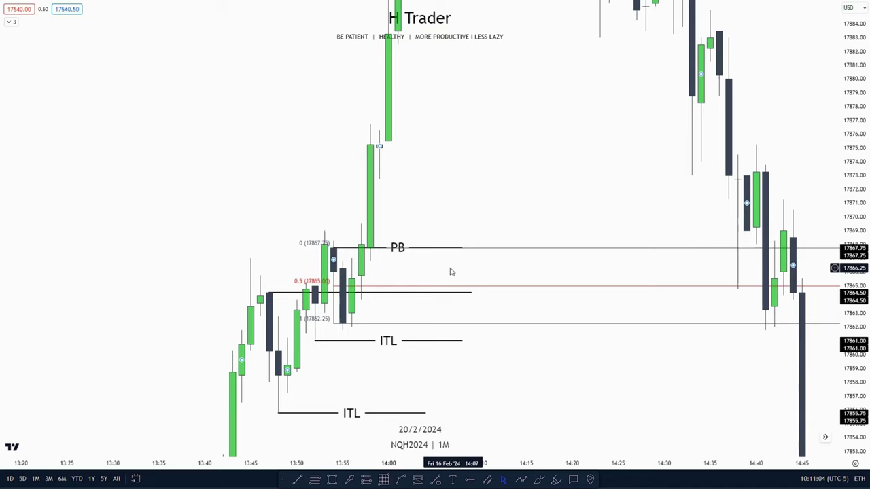
{"action": "left_click", "coordinate": [397, 289]}
{"action": "key", "text": "Delete"}
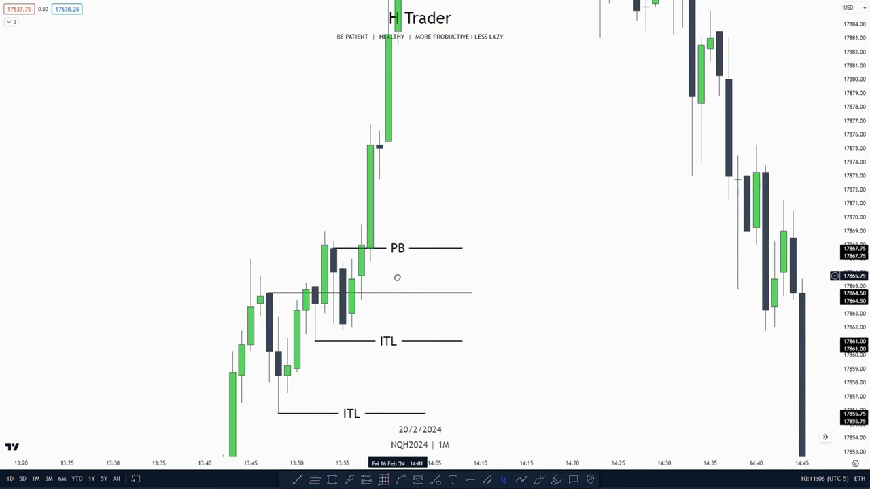
Step: Examine the price move from the PB line up to the long horizontal line at 17892.25
{"action": "left_click_drag", "start_coordinate": [396, 277], "coordinate": [402, 318]}
{"action": "mouse_move", "coordinate": [473, 137]}
{"action": "left_mouse_down"}
{"action": "mouse_move", "coordinate": [480, 167]}
{"action": "mouse_move", "coordinate": [514, 216]}
{"action": "left_mouse_up"}
{"action": "left_click_drag", "start_coordinate": [854, 204], "coordinate": [854, 289]}
{"action": "scroll", "coordinate": [686, 227], "scroll_direction": "down", "scroll_amount": 5}
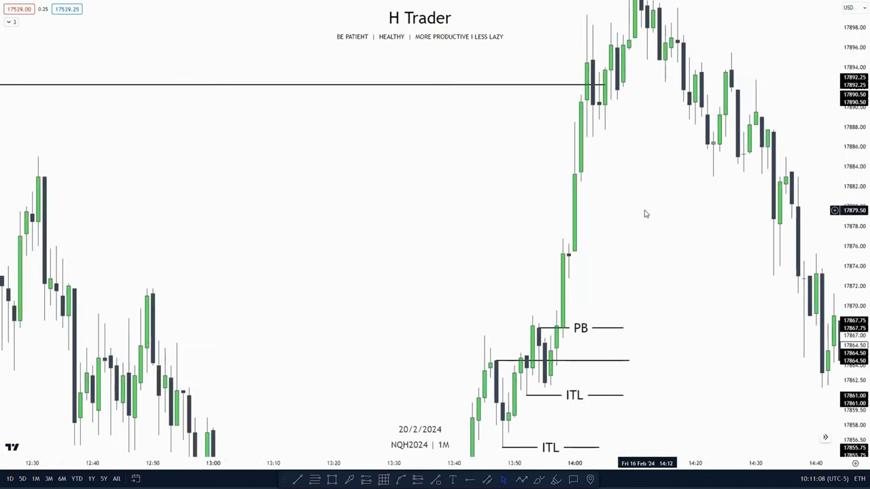
{"action": "left_click_drag", "start_coordinate": [646, 212], "coordinate": [677, 257]}
{"action": "scroll", "coordinate": [690, 213], "scroll_direction": "down", "scroll_amount": 5}
{"action": "scroll", "coordinate": [537, 227], "scroll_direction": "up", "scroll_amount": 5}
{"action": "scroll", "coordinate": [541, 248], "scroll_direction": "up", "scroll_amount": 4}
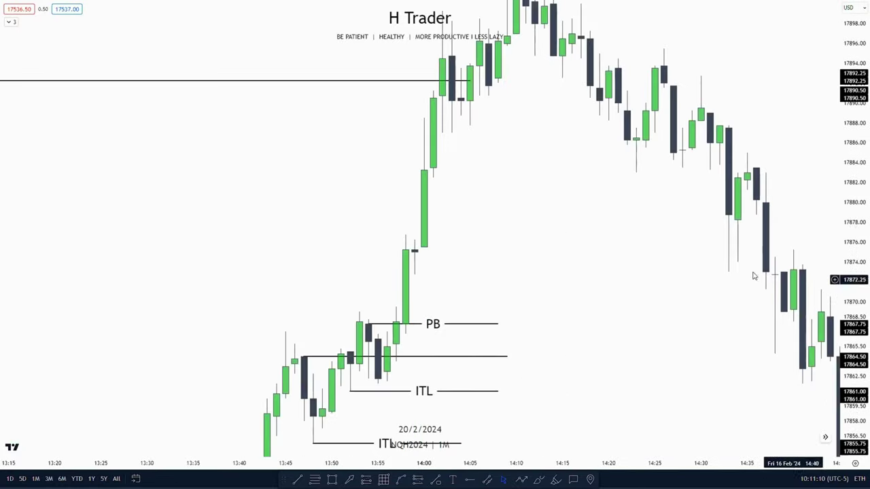
{"action": "left_click_drag", "start_coordinate": [621, 277], "coordinate": [588, 285]}
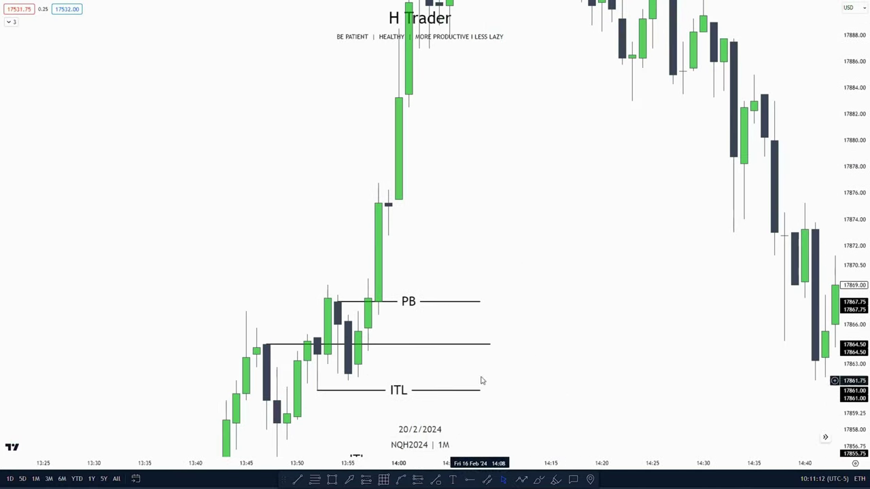
Step: Place a long position at the PB line (17867.75) with its stop on the upper ITL line (17861.00) and target at 17892.25
{"action": "left_click", "coordinate": [368, 479]}
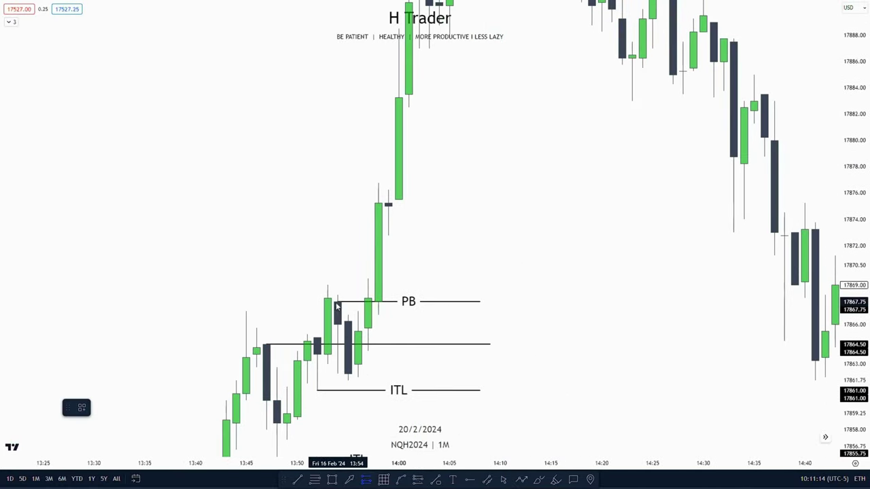
{"action": "left_click", "coordinate": [339, 305]}
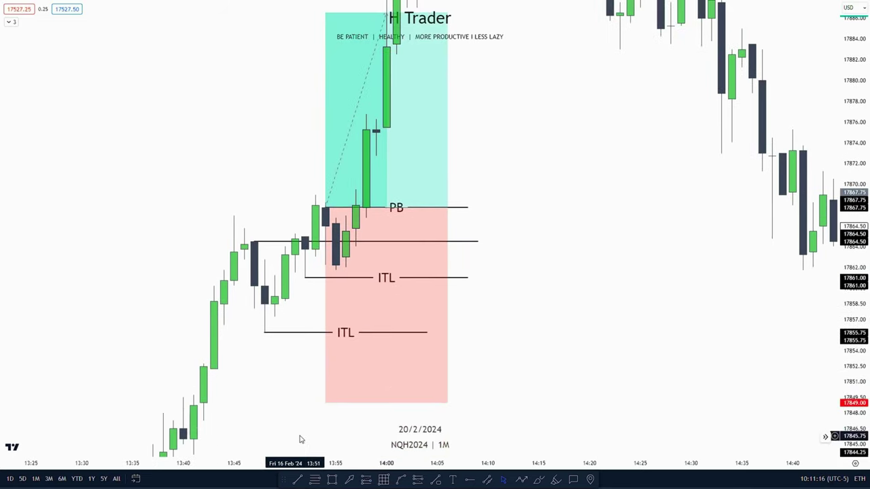
{"action": "left_click_drag", "start_coordinate": [325, 402], "coordinate": [325, 278]}
{"action": "scroll", "coordinate": [617, 273], "scroll_direction": "down", "scroll_amount": 2}
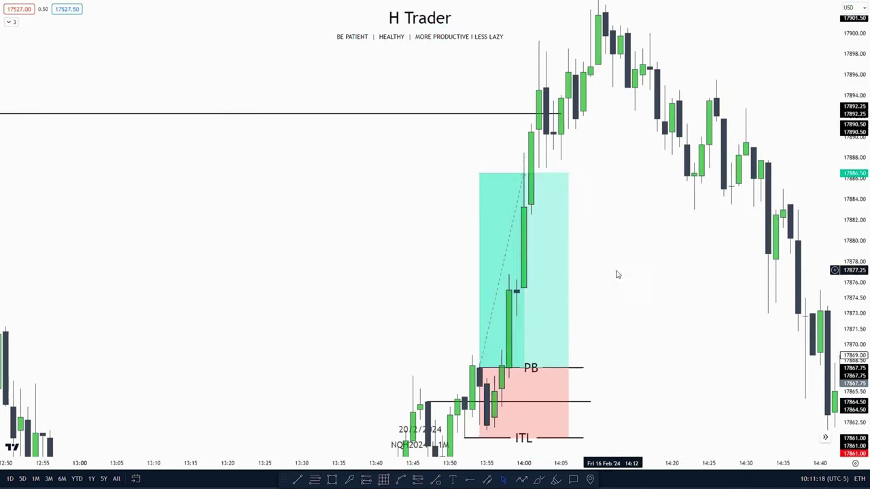
{"action": "left_click_drag", "start_coordinate": [479, 172], "coordinate": [478, 114]}
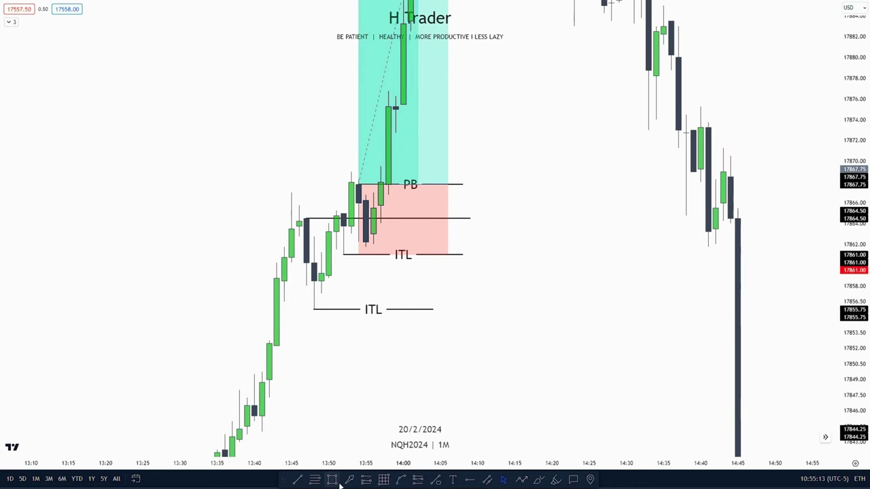
Step: Draw a rectangle over the price gap between 17852.75 and 17856.50 near 13:43, and delete it
{"action": "left_click", "coordinate": [334, 480]}
{"action": "left_click_drag", "start_coordinate": [270, 341], "coordinate": [284, 302]}
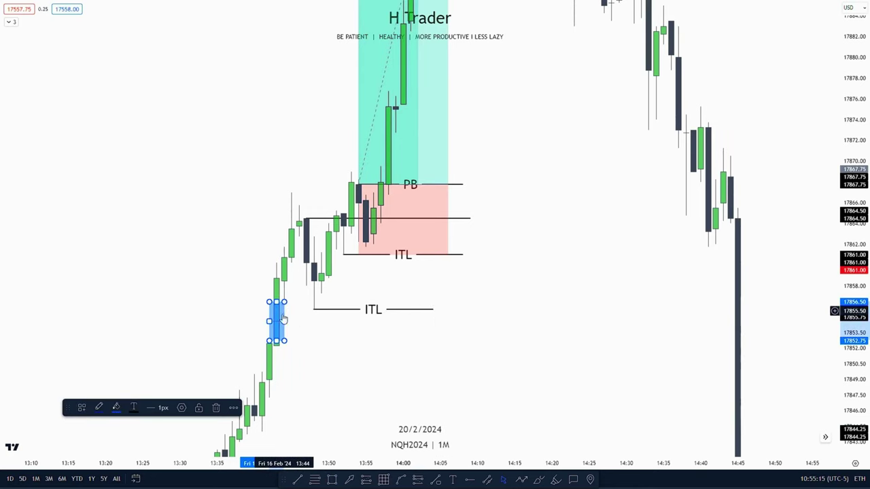
{"action": "key", "text": "Delete"}
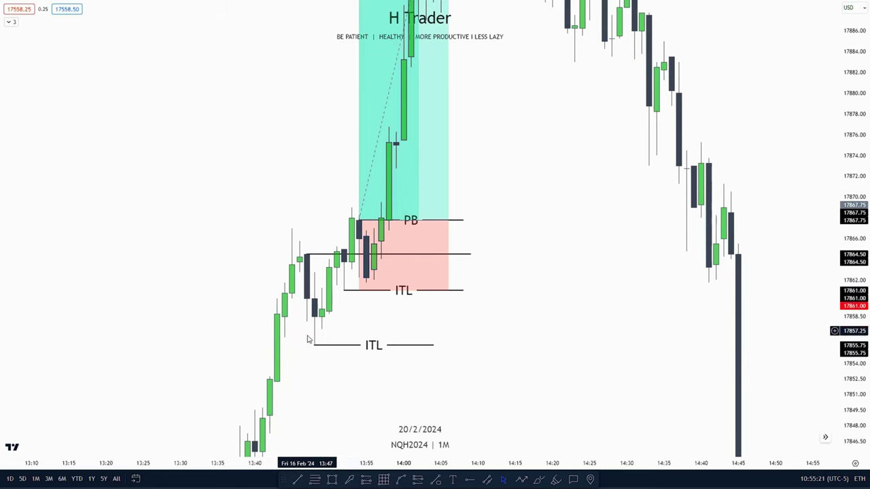
Step: Draw propulsion block levels from 17862.25 to 17867.75 over the long position's stop zone, and delete them
{"action": "left_click_drag", "start_coordinate": [346, 319], "coordinate": [333, 275]}
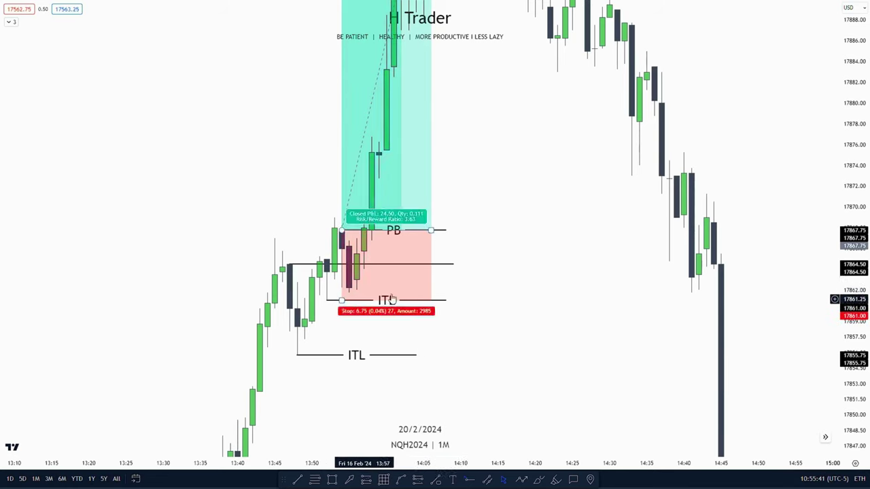
{"action": "left_click_drag", "start_coordinate": [464, 291], "coordinate": [473, 311]}
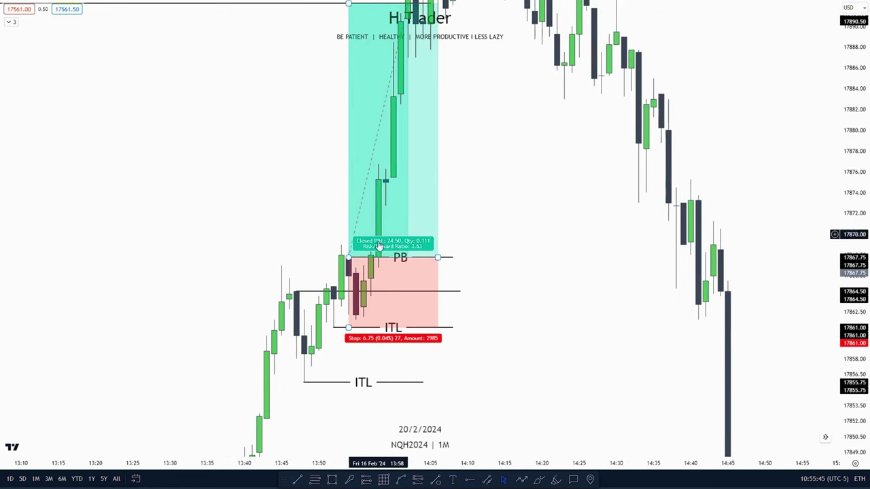
{"action": "left_click_drag", "start_coordinate": [477, 199], "coordinate": [482, 259]}
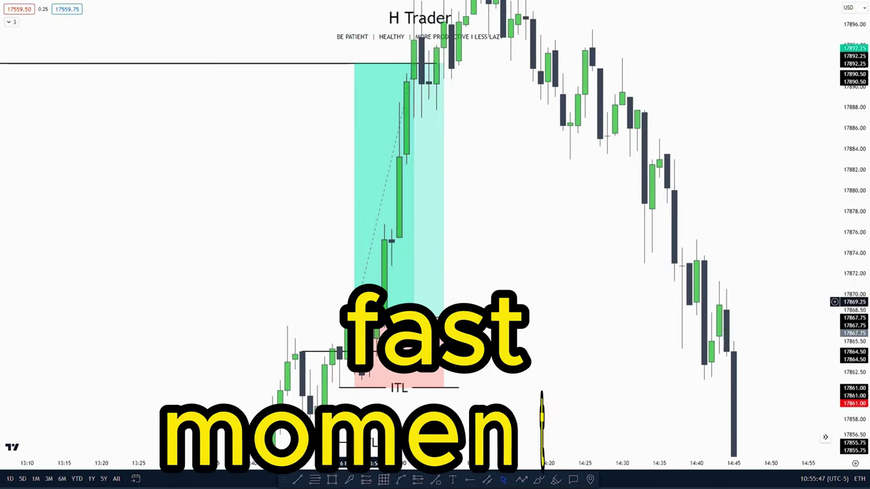
{"action": "left_click_drag", "start_coordinate": [532, 274], "coordinate": [546, 206]}
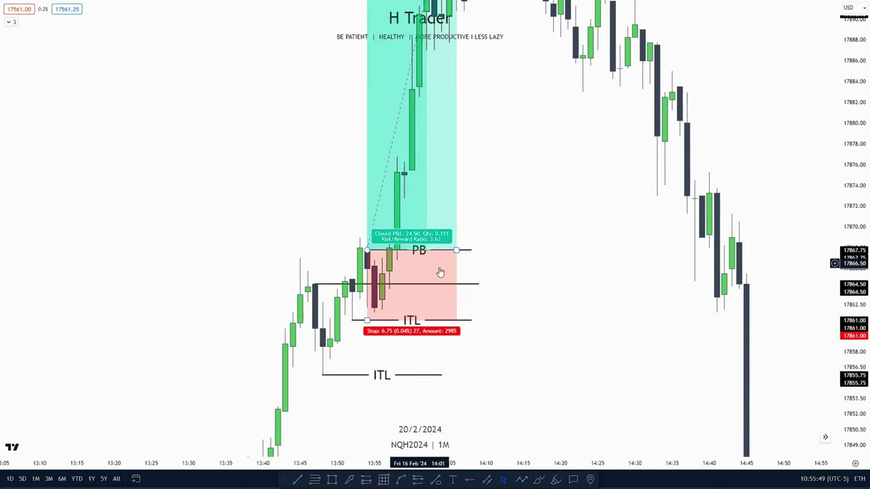
{"action": "left_click_drag", "start_coordinate": [454, 278], "coordinate": [444, 290]}
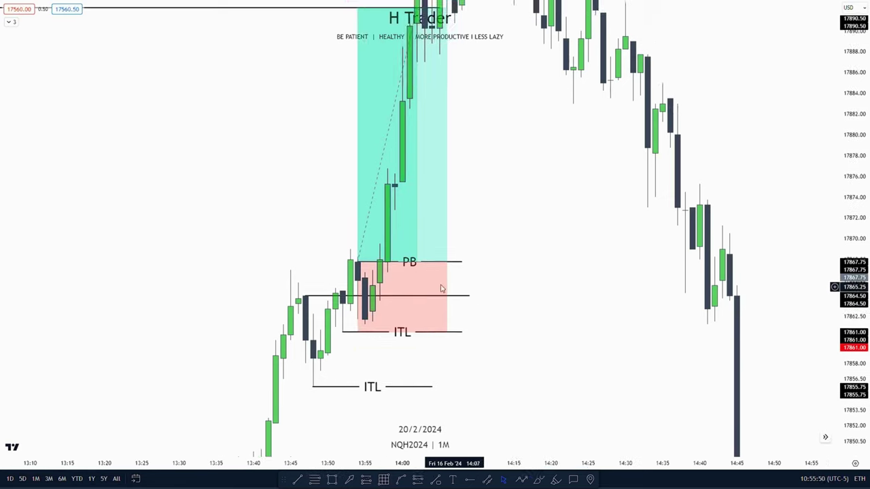
{"action": "left_click", "coordinate": [315, 479]}
{"action": "left_click", "coordinate": [364, 319]}
{"action": "left_click", "coordinate": [358, 261]}
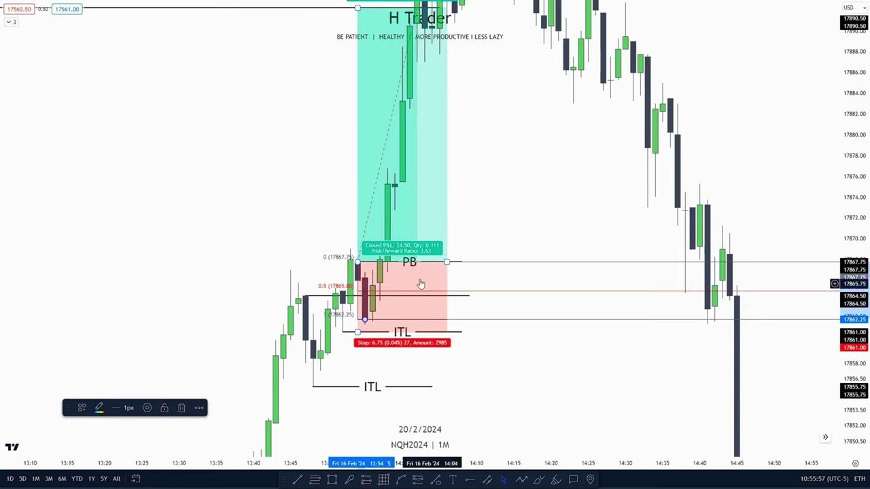
{"action": "key", "text": "Delete"}
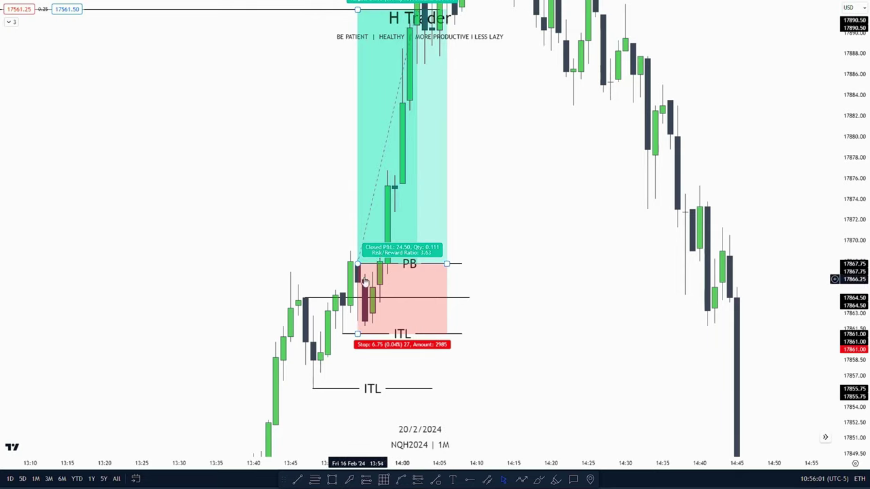
{"action": "scroll", "coordinate": [528, 252], "scroll_direction": "down", "scroll_amount": 5}
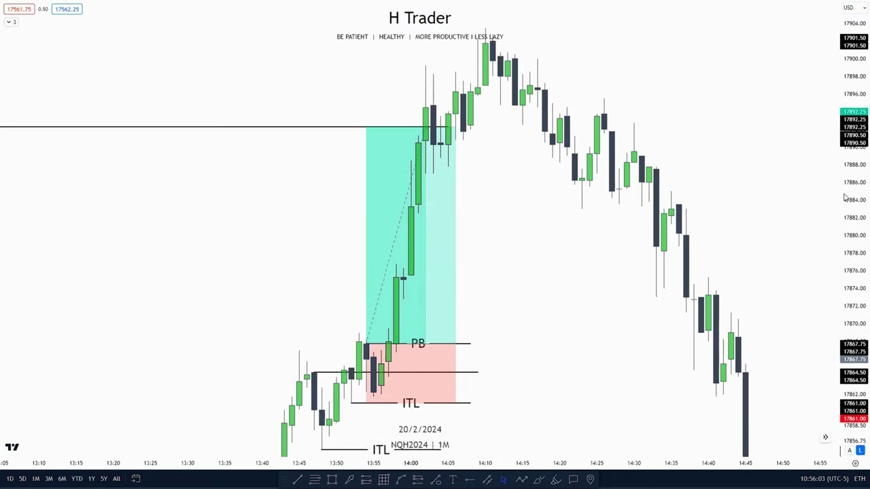